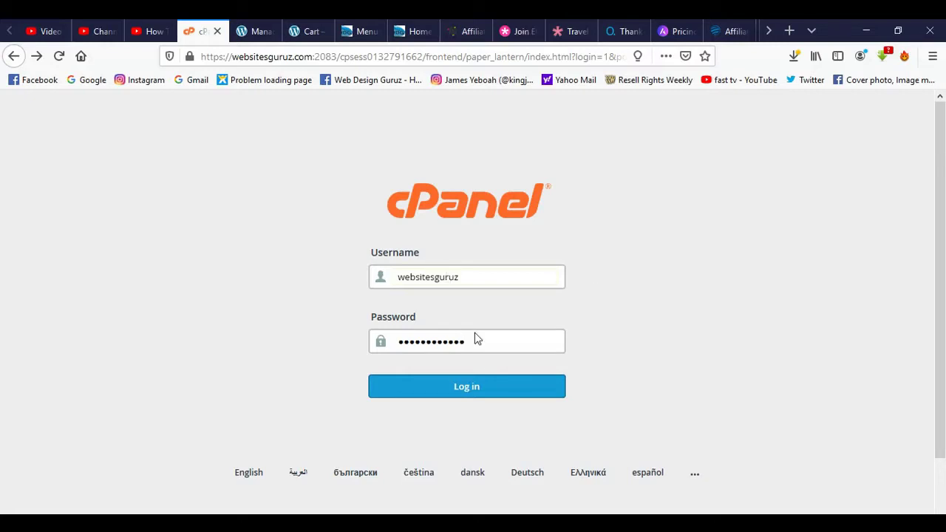
Log in to cPanel and scroll the dashboard down to the Softaculous Apps Installer section.
click(466, 390)
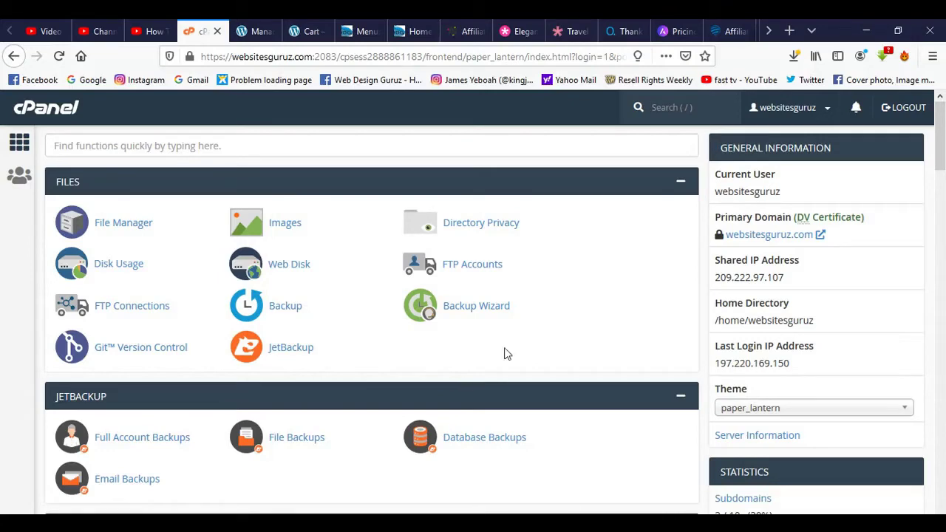
scroll(537, 318, down, 10)
scroll(537, 318, down, 10)
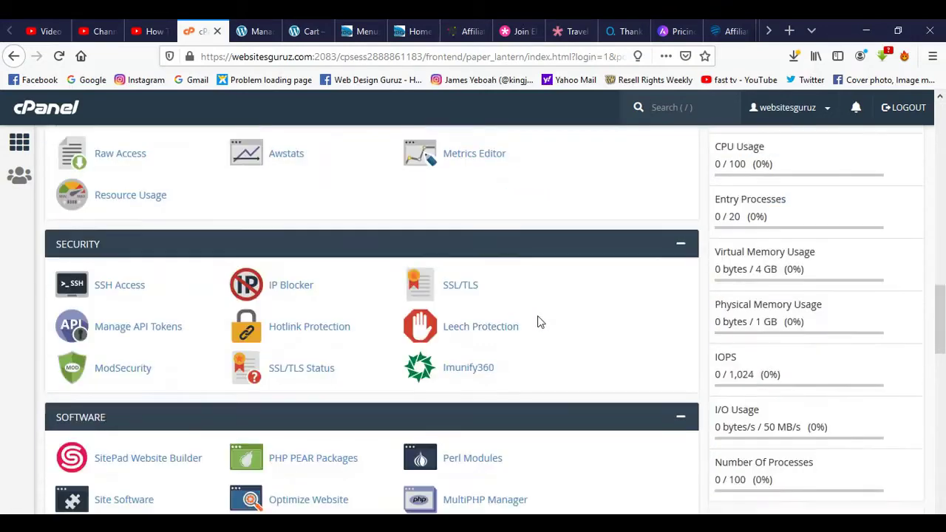
scroll(537, 319, up, 6)
scroll(537, 319, up, 8)
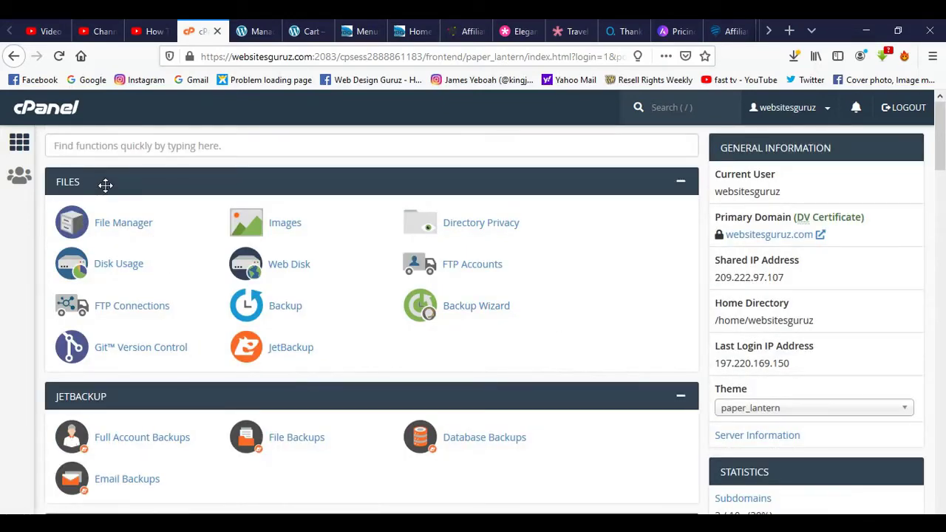
scroll(214, 399, down, 4)
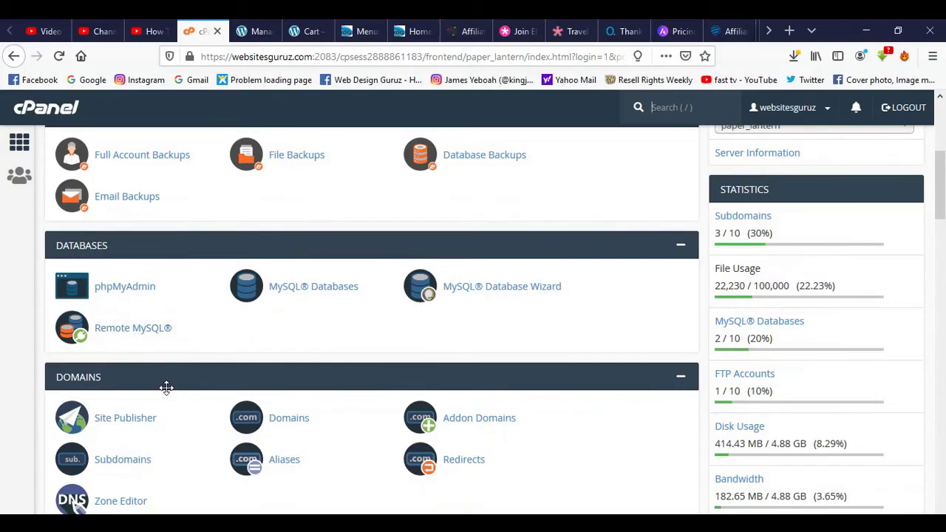
scroll(165, 386, down, 4)
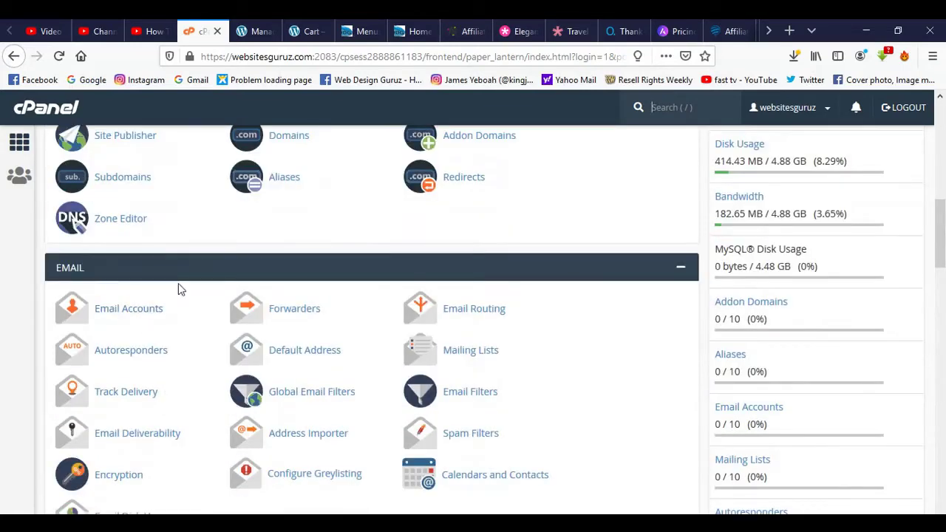
scroll(179, 287, down, 3)
scroll(118, 355, down, 1)
scroll(124, 360, down, 3)
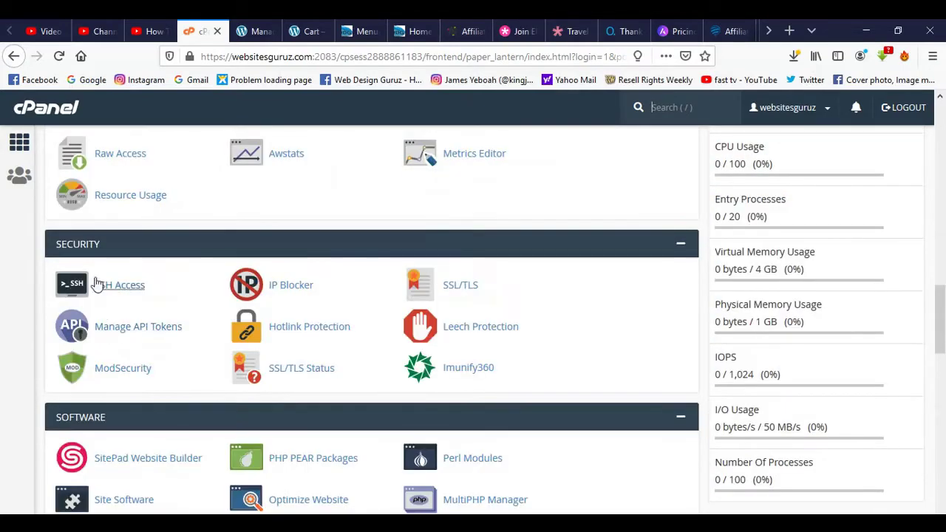
scroll(162, 277, down, 3)
scroll(114, 214, down, 4)
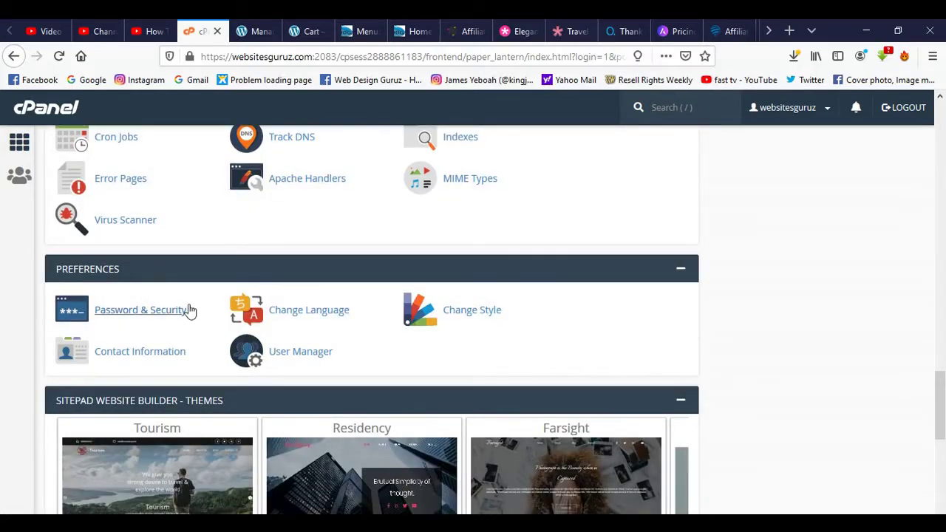
scroll(159, 292, down, 3)
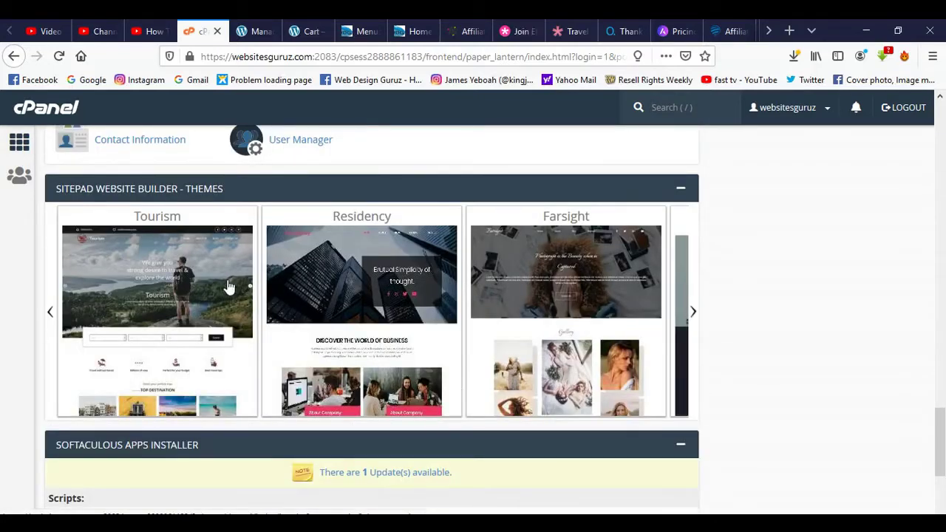
scroll(228, 288, down, 3)
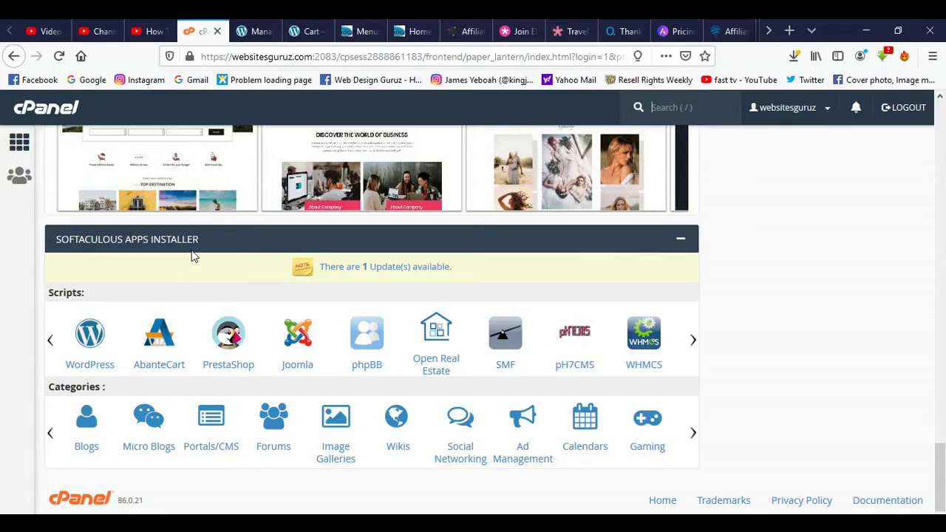
Open the Softaculous WordPress installer and choose oceanwp.websitesguruz.com as the install domain.
click(90, 336)
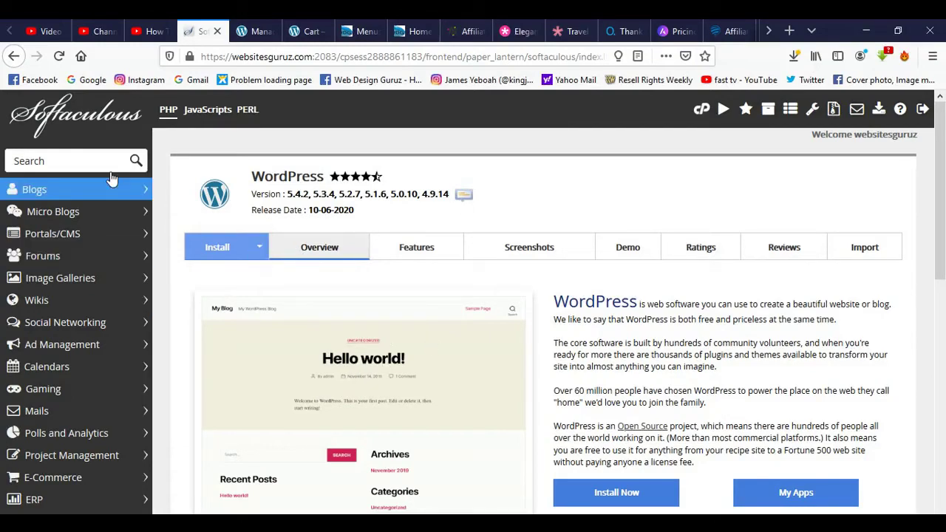
scroll(116, 328, down, 5)
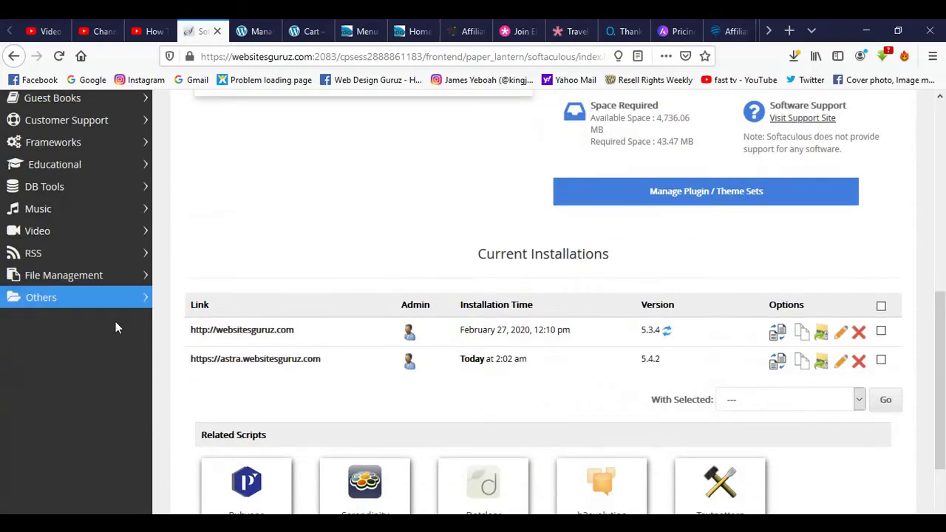
scroll(258, 239, up, 5)
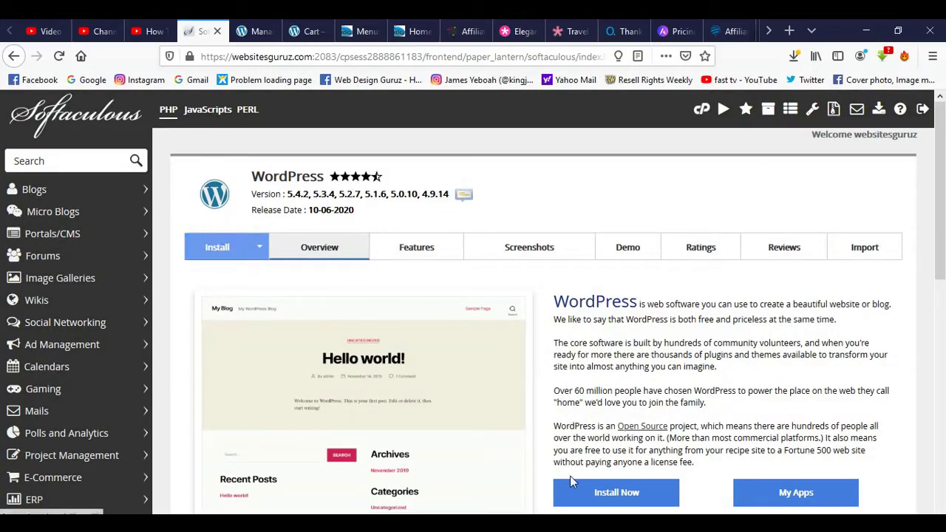
click(230, 247)
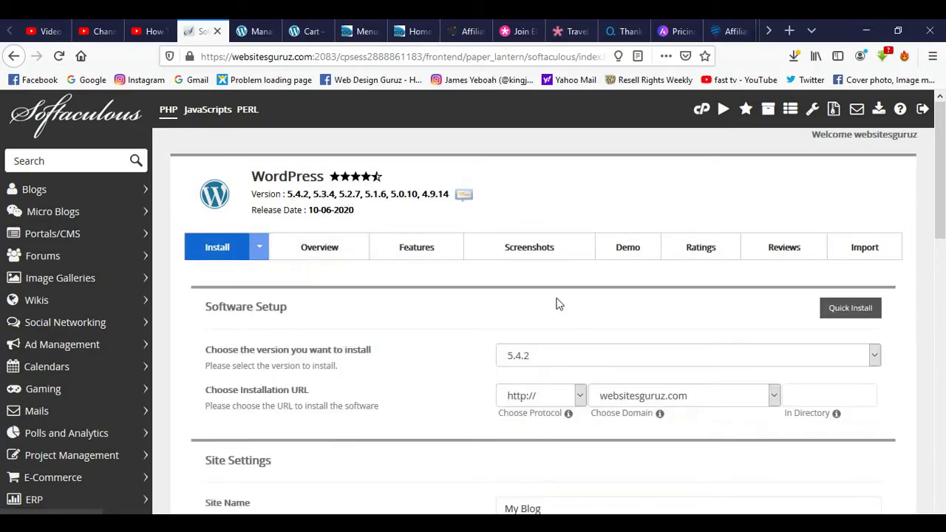
scroll(829, 377, down, 3)
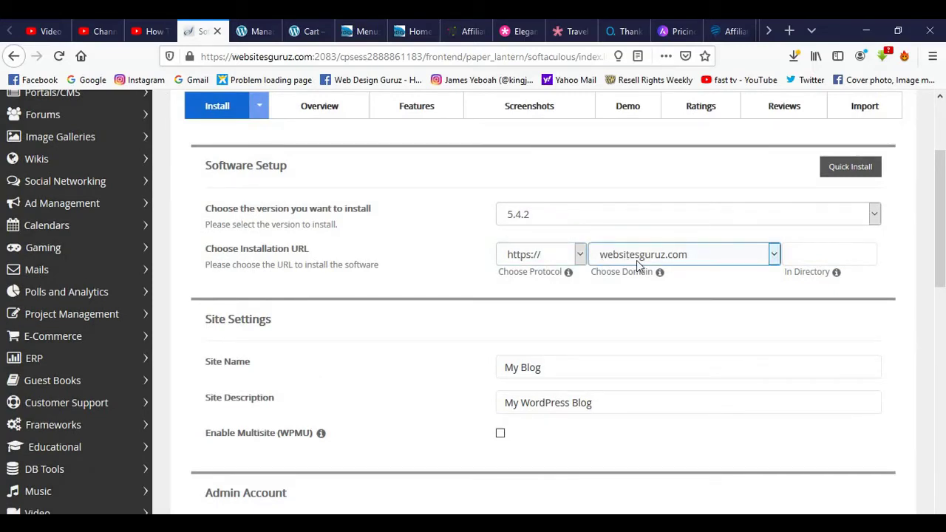
click(775, 259)
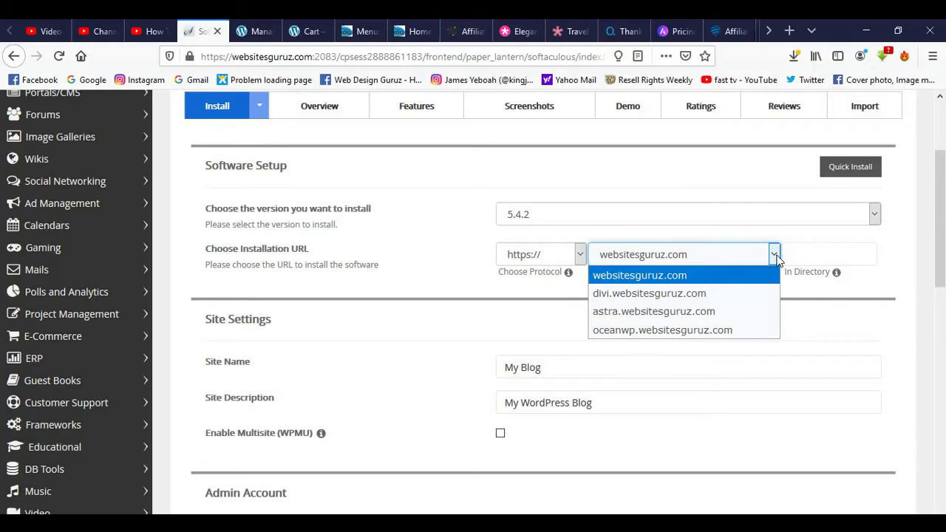
click(768, 330)
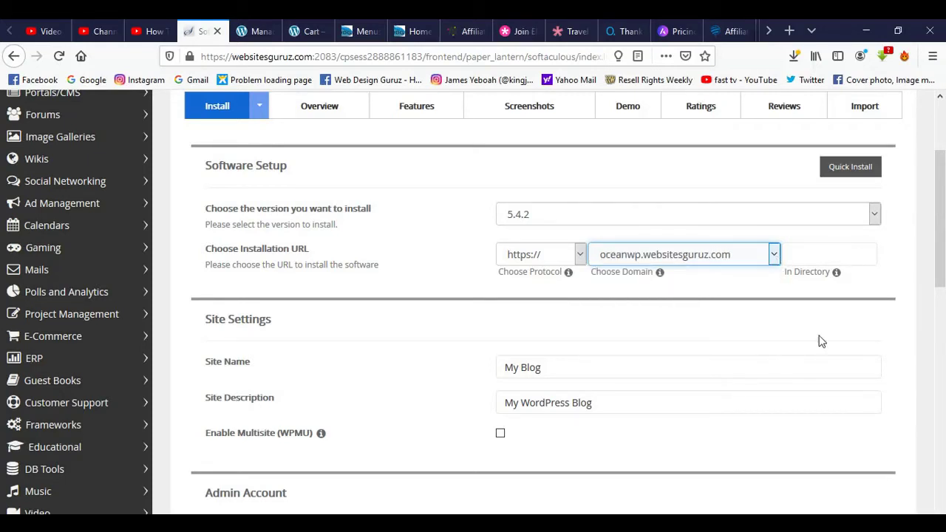
Go through the site name and description fields, then fill the admin username from a saved suggestion.
click(551, 364)
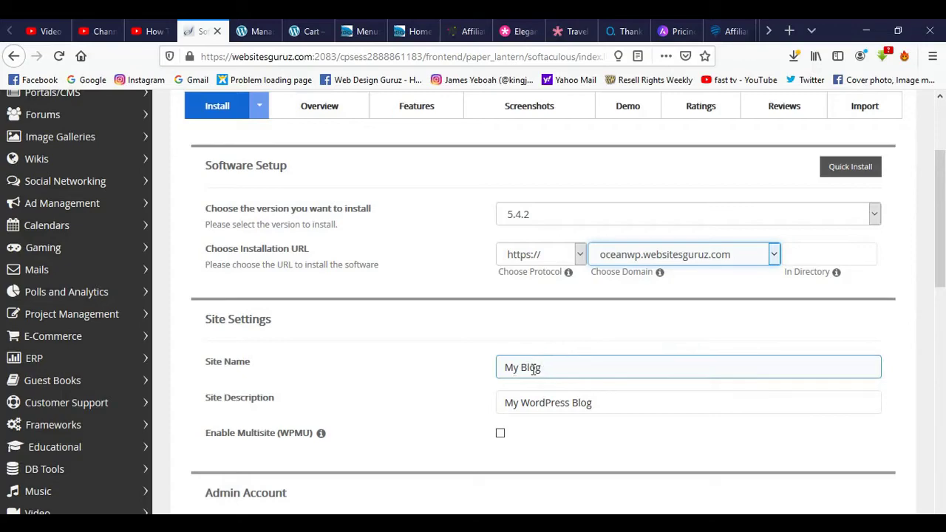
click(636, 399)
scroll(686, 372, down, 2)
click(560, 227)
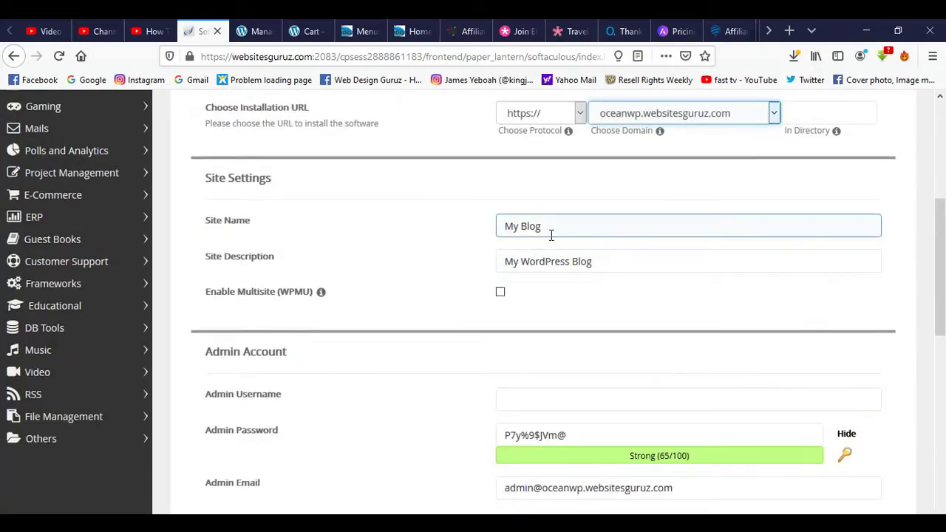
click(671, 262)
scroll(671, 263, down, 3)
click(520, 190)
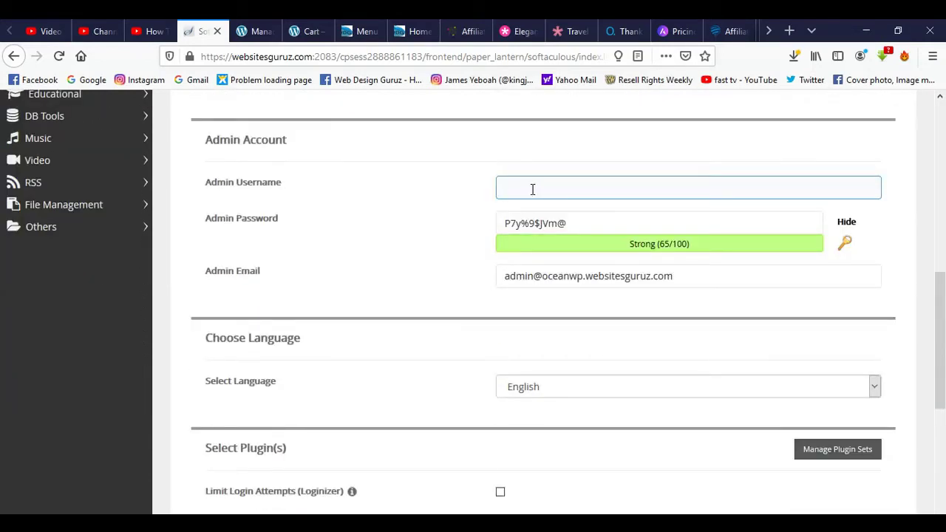
click(532, 188)
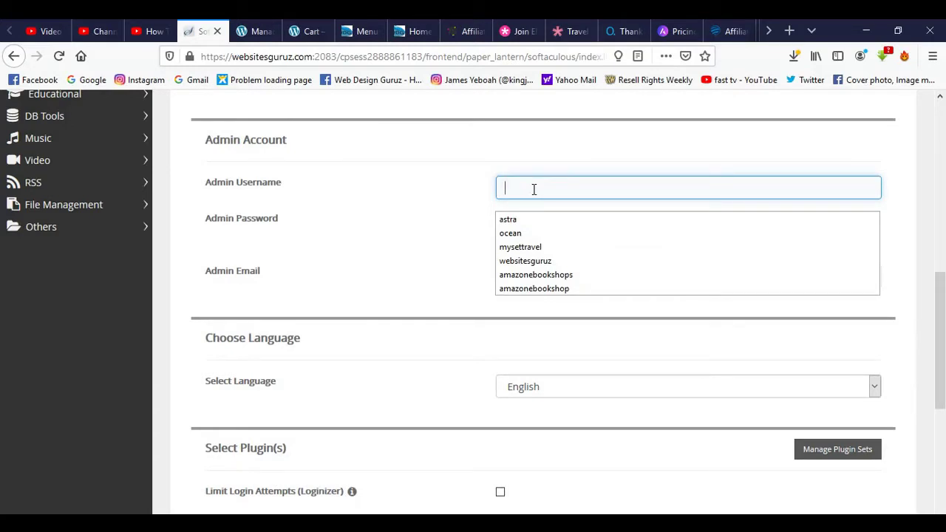
click(539, 234)
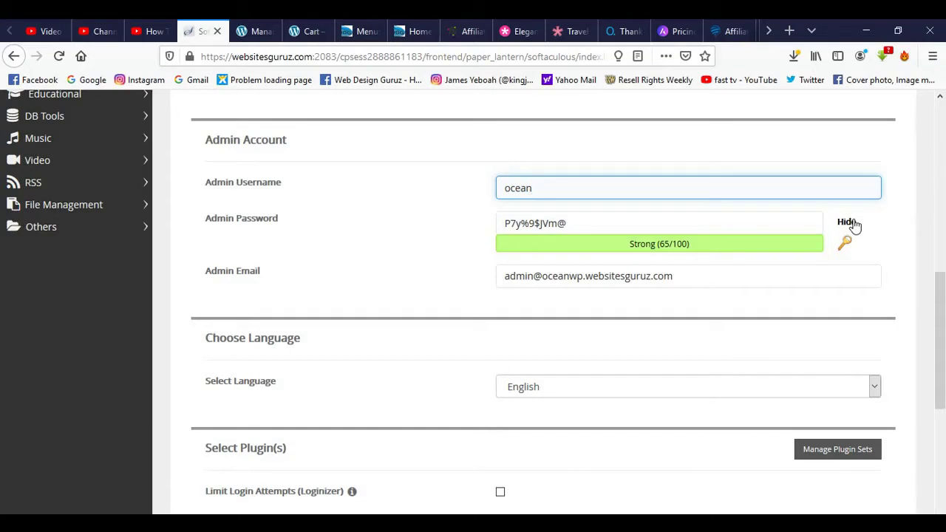
click(853, 223)
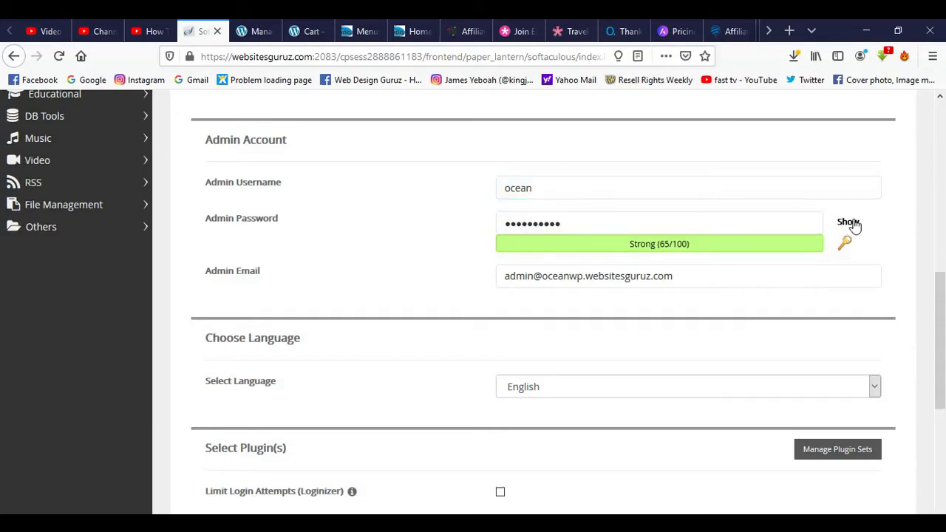
click(743, 229)
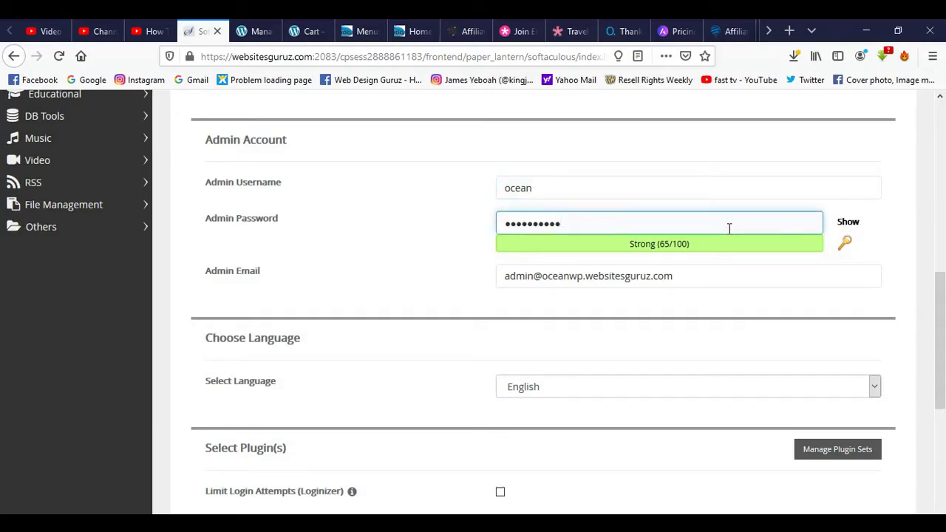
key(BackSpace)
key(BackSpace)
key(BackSpace)
key(BackSpace)
key(BackSpace)
key(BackSpace)
key(BackSpace)
key(BackSpace)
key(BackSpace)
key(BackSpace)
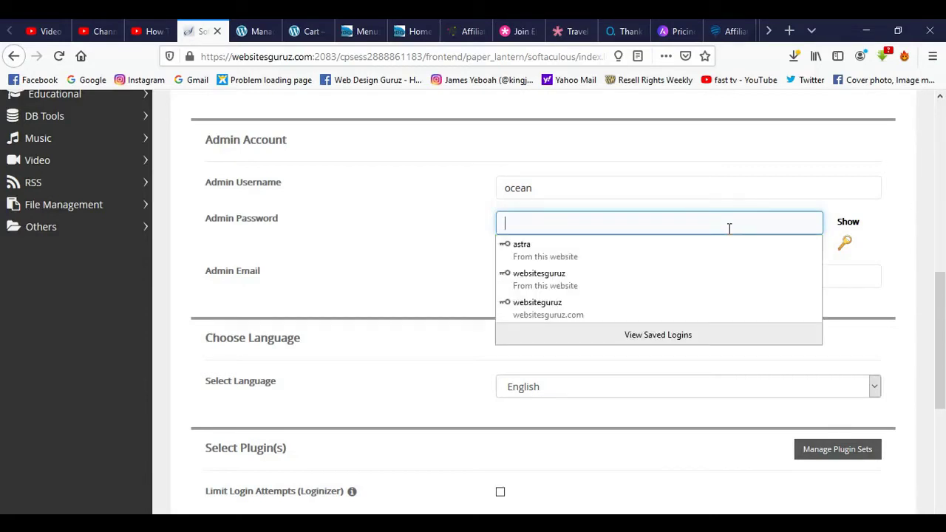
text(ad)
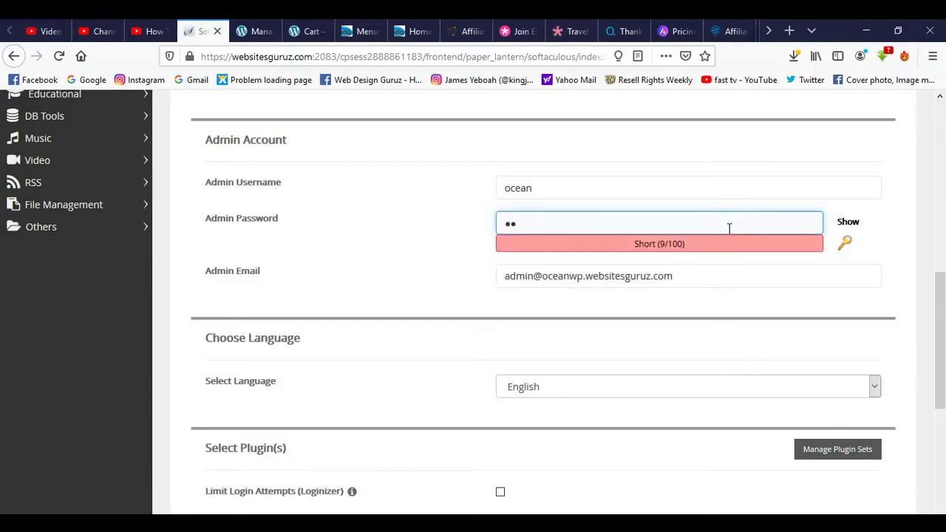
text(mi)
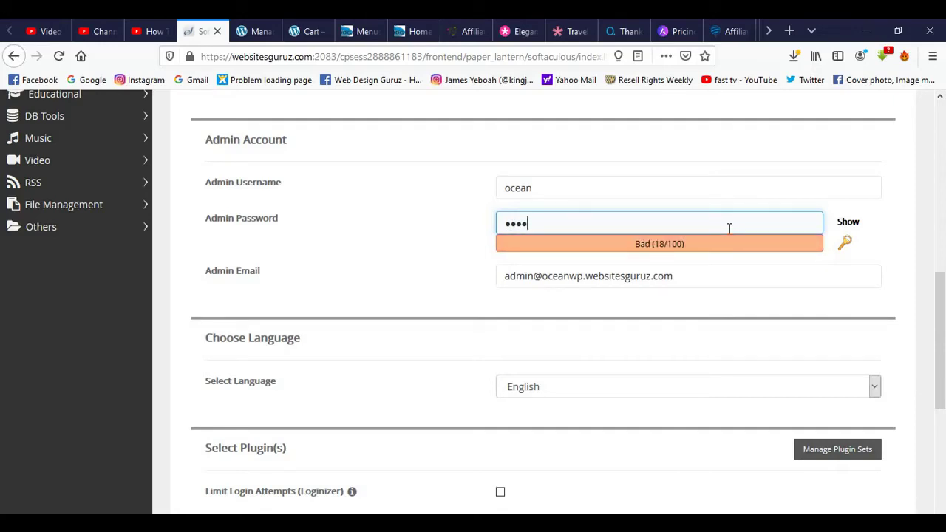
text(n1234)
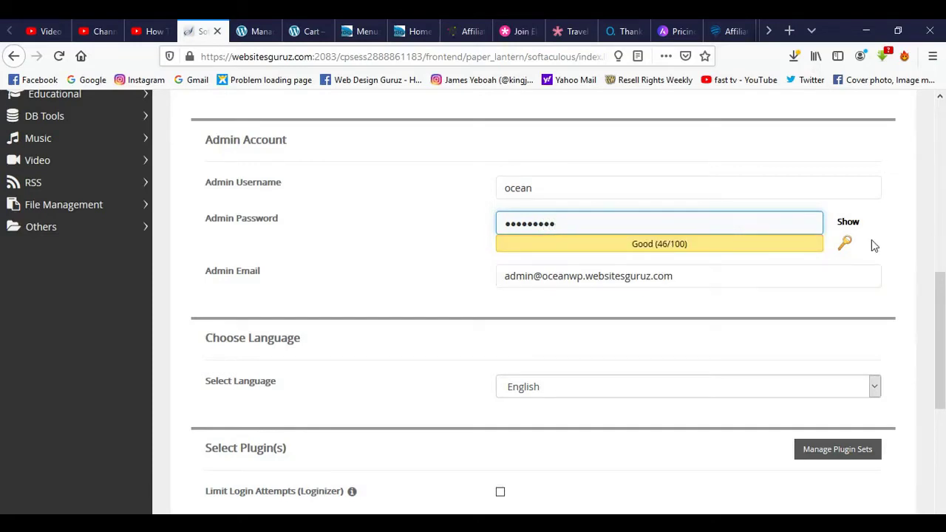
Start the WordPress installation and save the admin login in Firefox.
scroll(875, 243, down, 2)
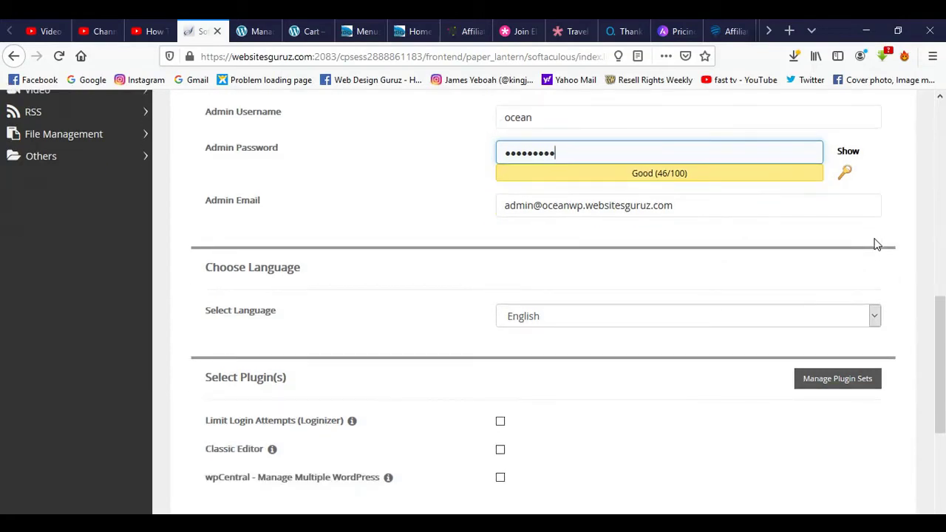
scroll(875, 243, down, 1)
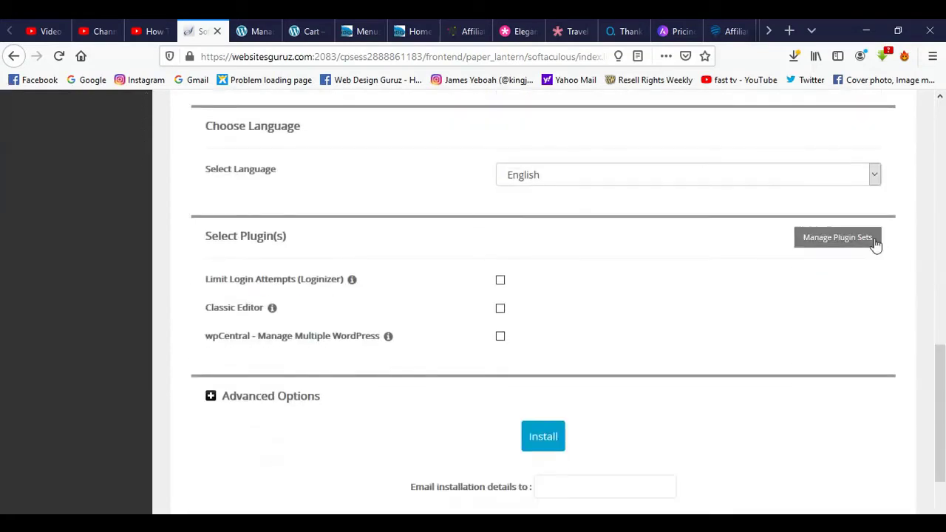
scroll(875, 243, down, 2)
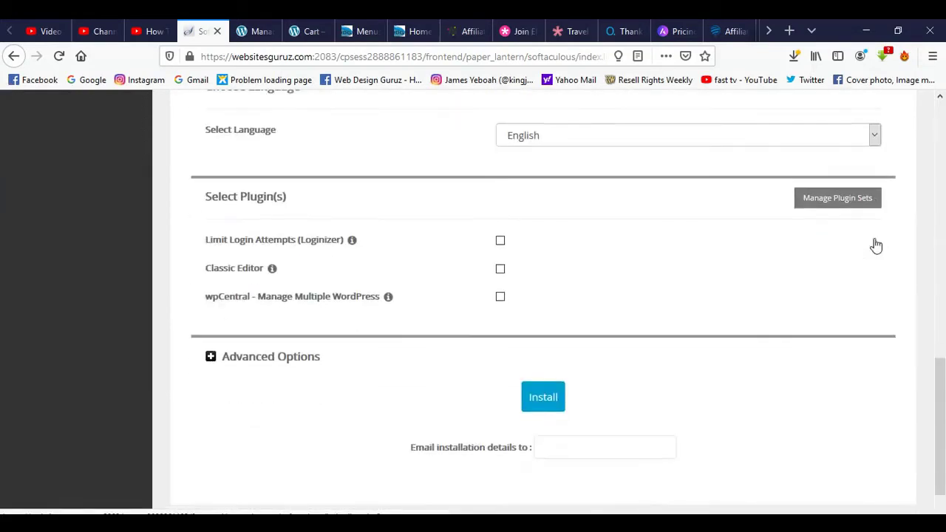
scroll(875, 244, up, 4)
scroll(876, 244, up, 1)
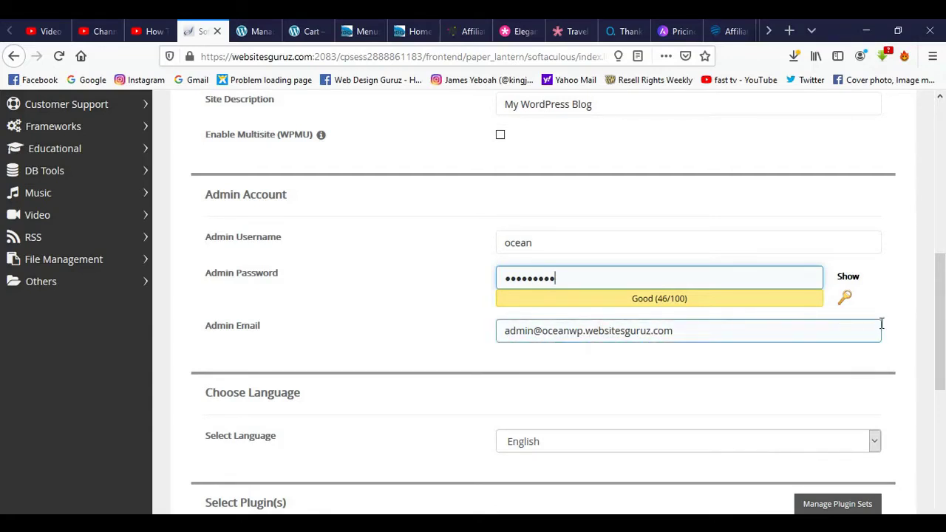
scroll(882, 322, down, 4)
scroll(881, 328, down, 1)
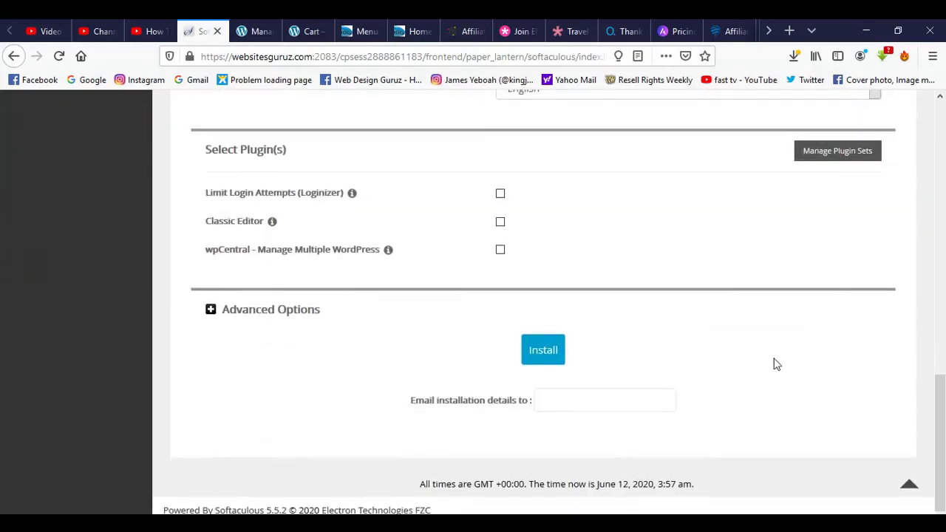
click(540, 352)
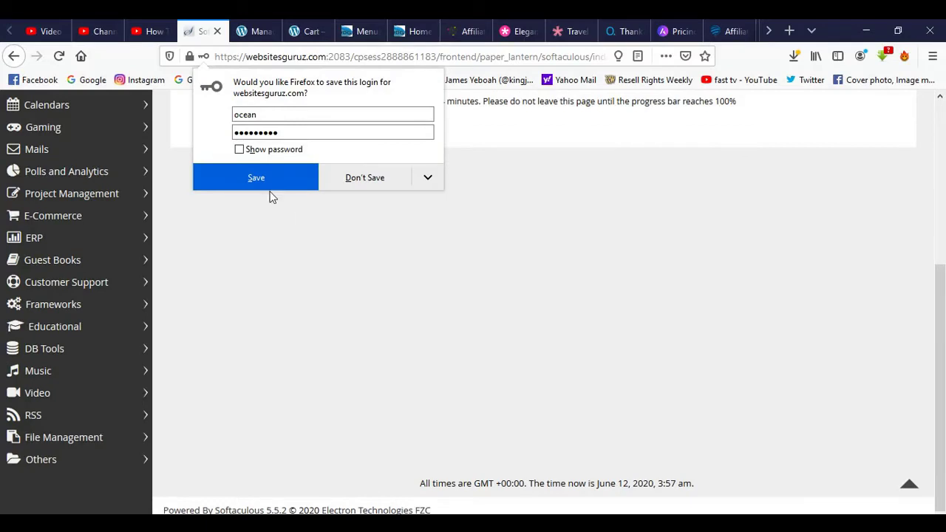
click(270, 183)
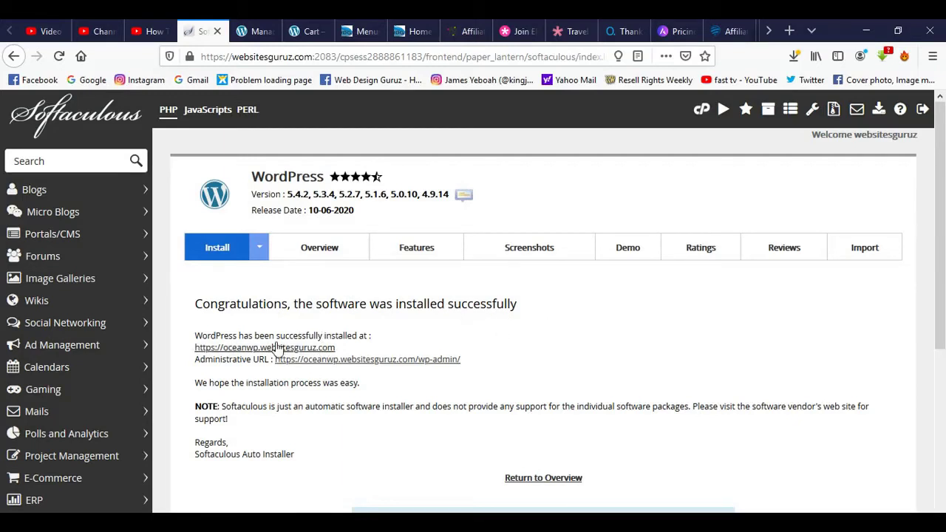
Open the newly installed site's front page in a new tab and look through it.
click(269, 349)
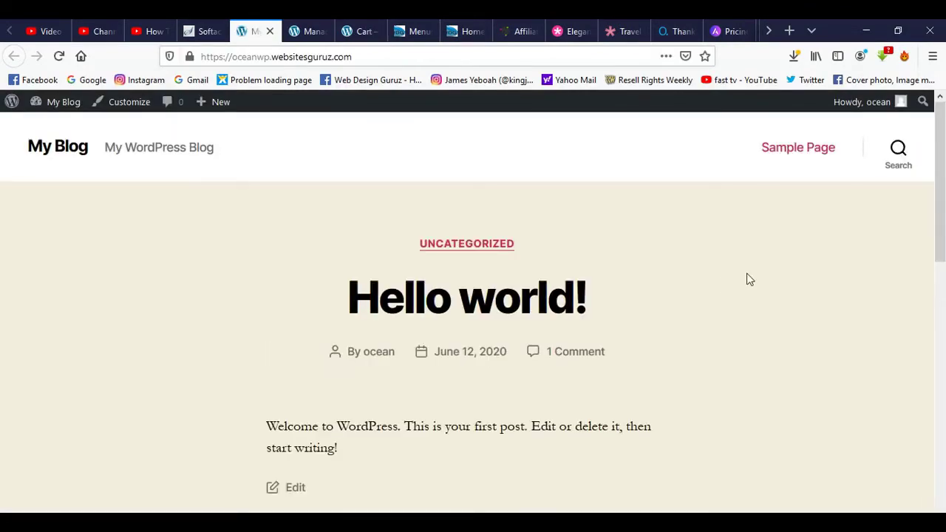
scroll(747, 279, down, 4)
scroll(591, 215, up, 4)
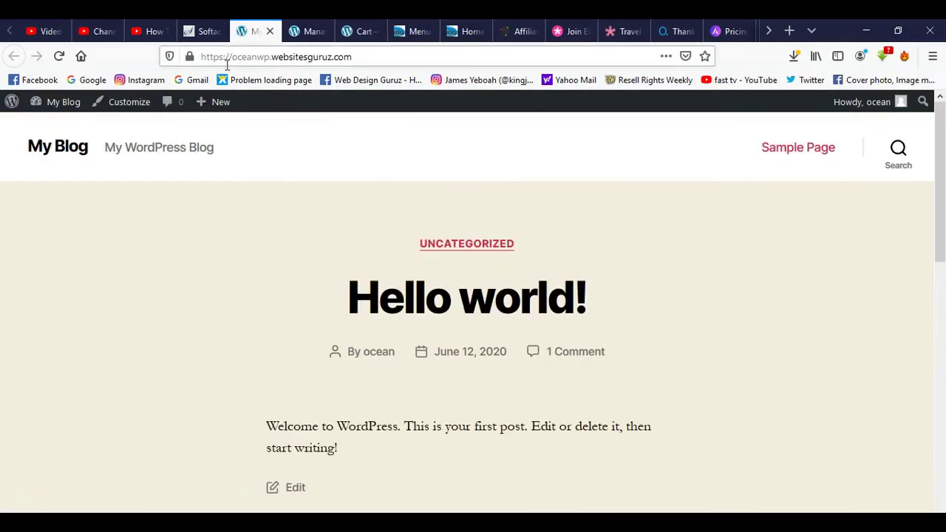
Open the site's admin URL in another tab and end on the WordPress Dashboard.
click(211, 31)
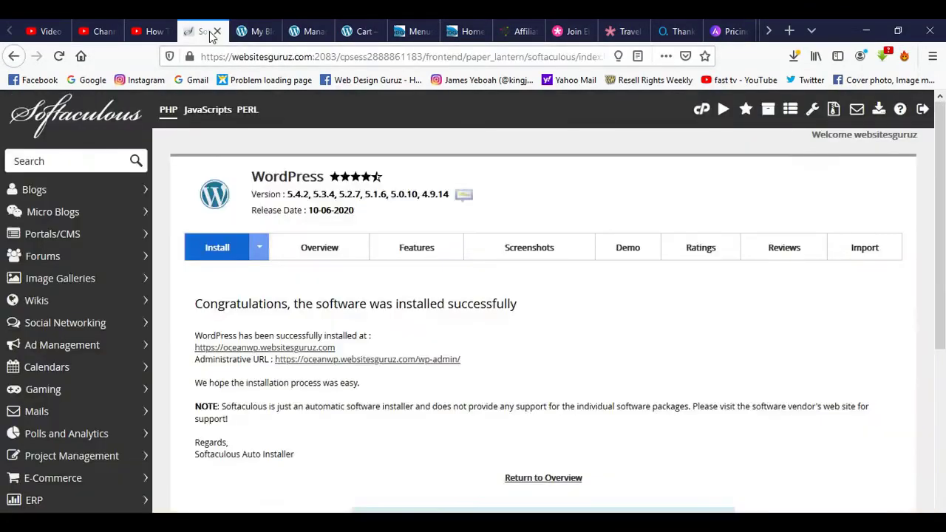
click(360, 362)
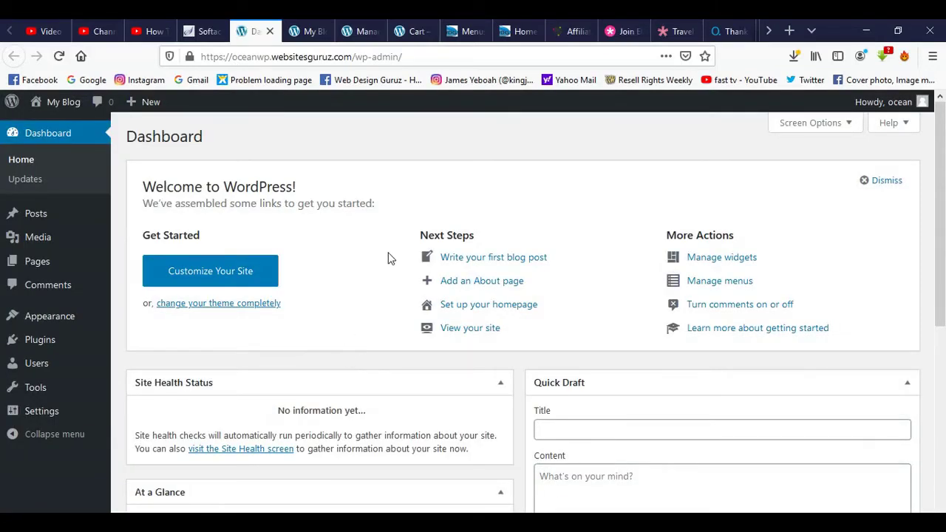
scroll(390, 258, down, 5)
scroll(390, 258, up, 5)
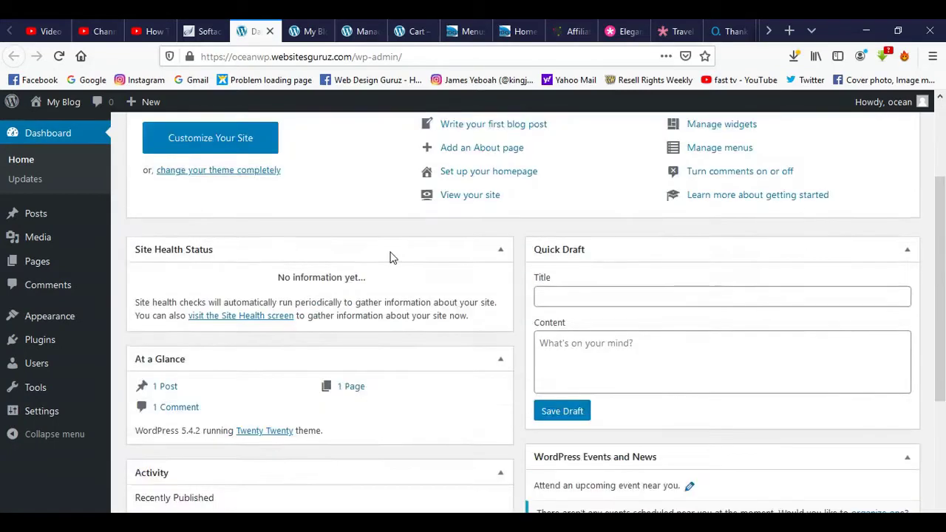
click(306, 31)
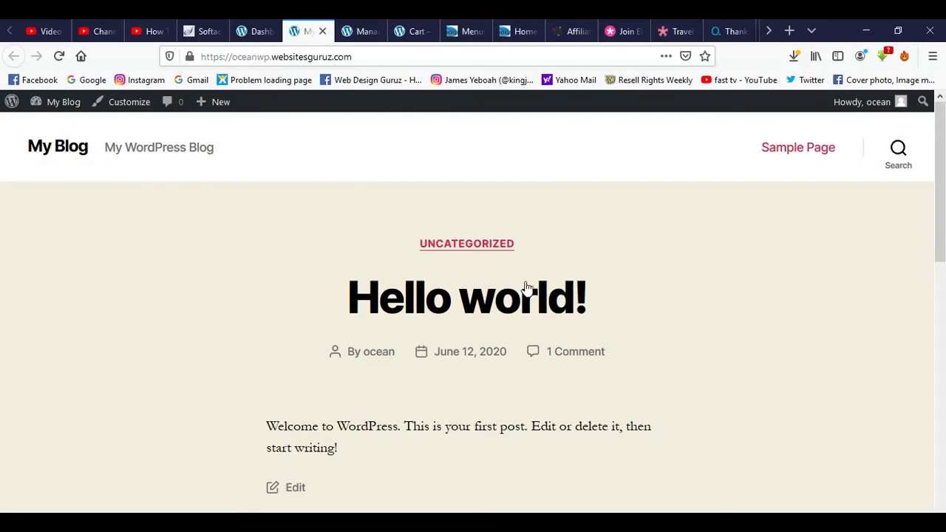
click(255, 32)
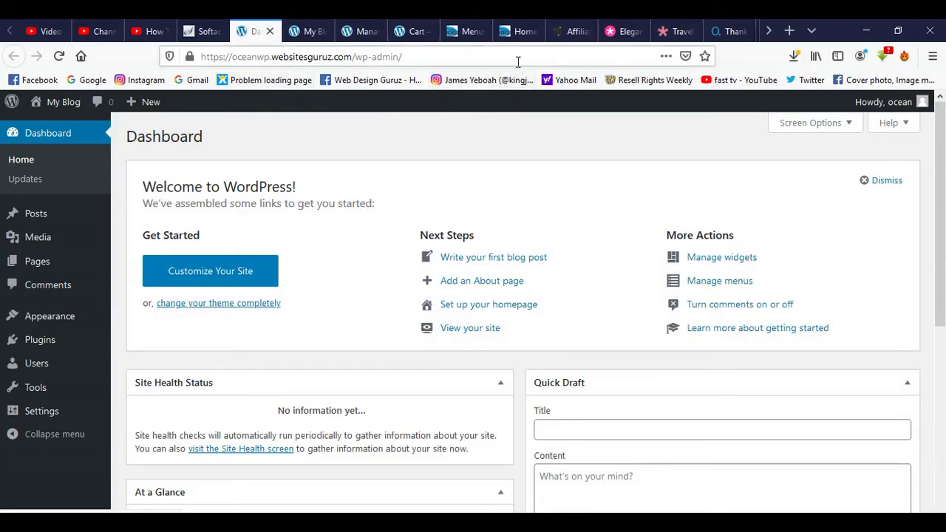
Go to the OceanWP website from the Web Design Guruz menu, then open and dismiss the free theme download form.
click(518, 31)
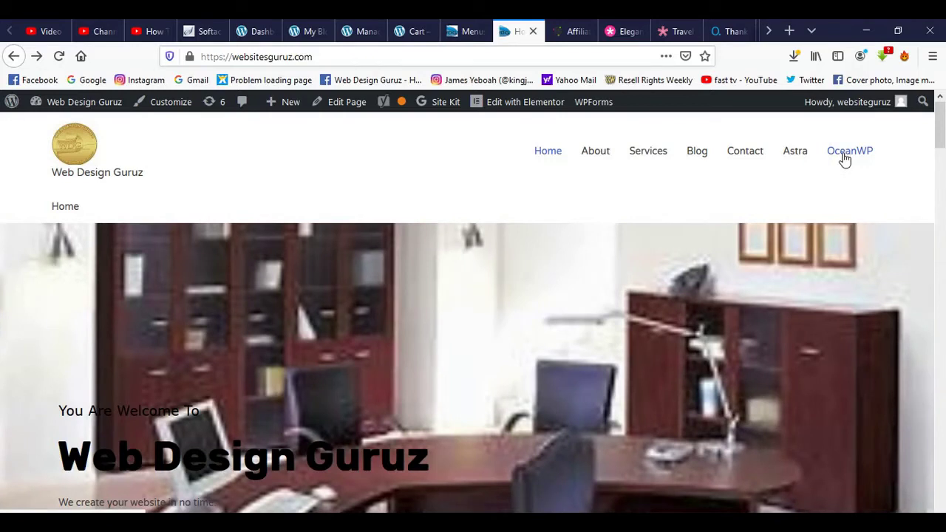
click(845, 157)
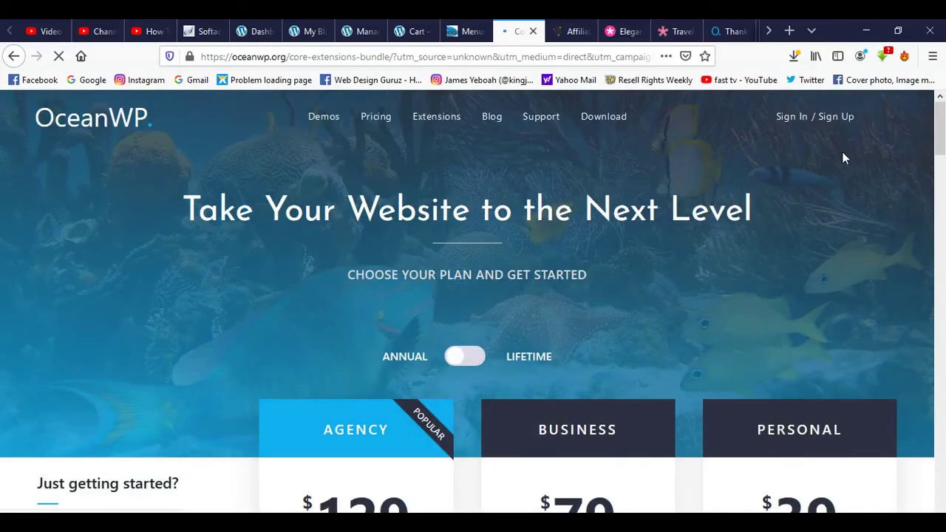
scroll(845, 180, down, 2)
scroll(845, 181, down, 4)
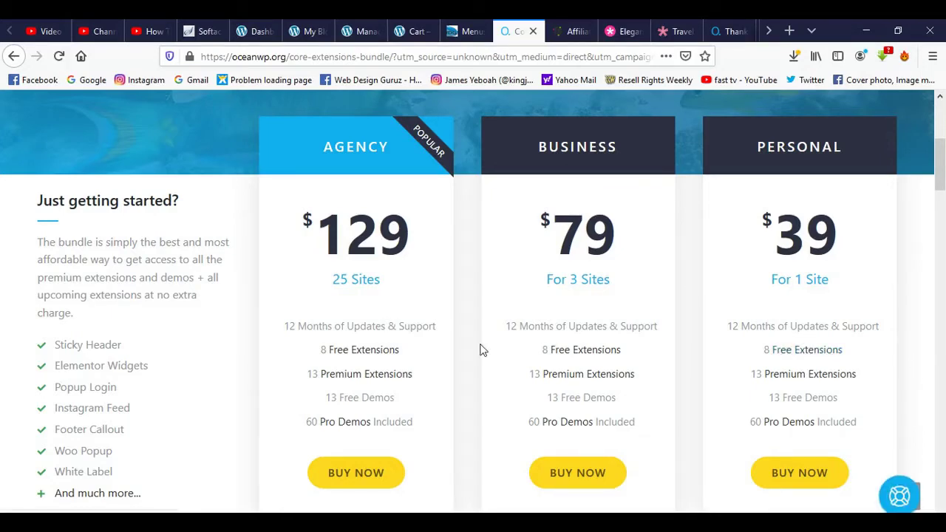
scroll(891, 325, down, 5)
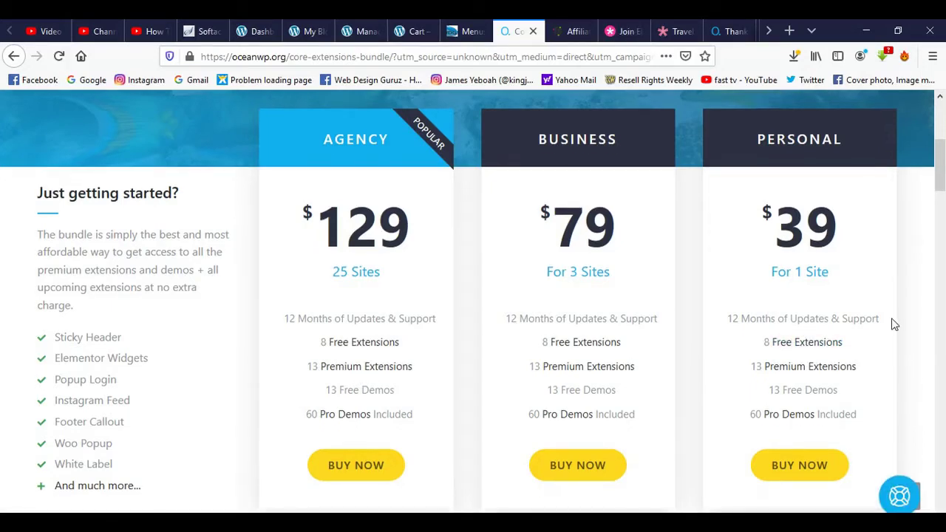
scroll(892, 324, down, 1)
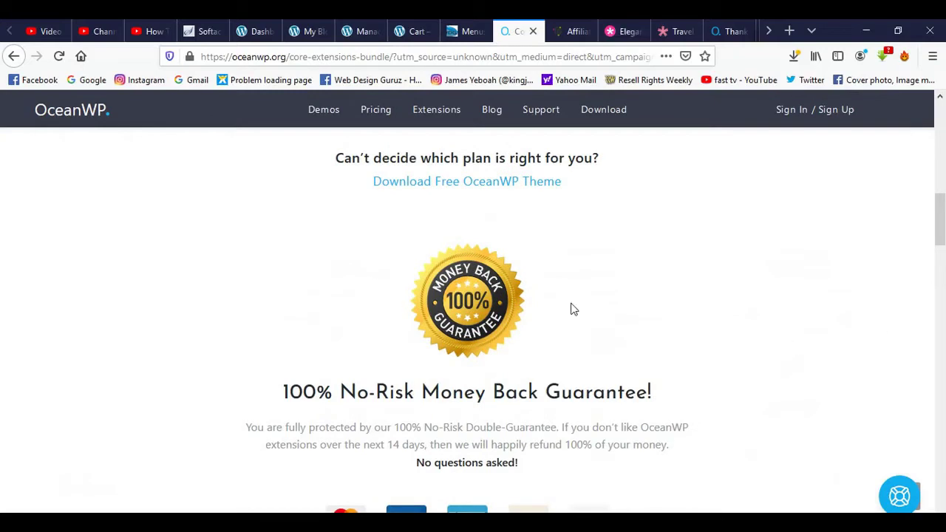
click(445, 182)
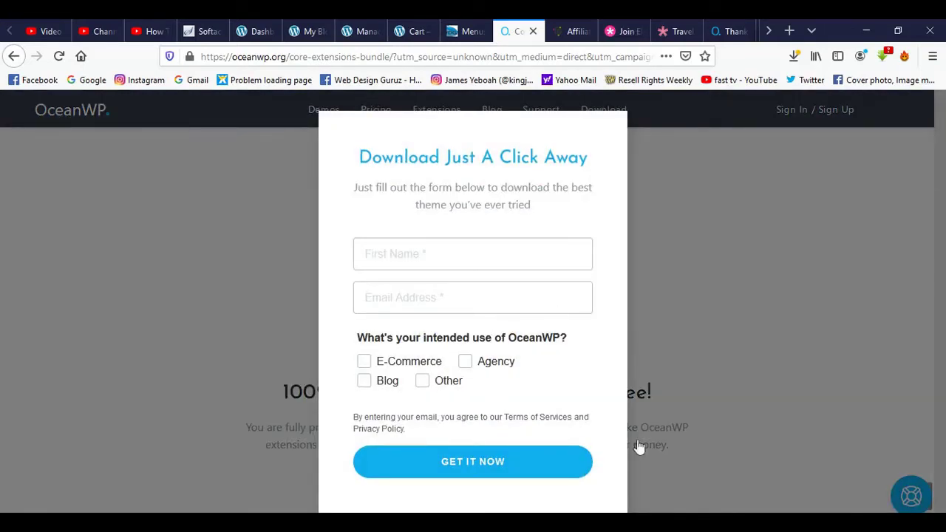
click(745, 249)
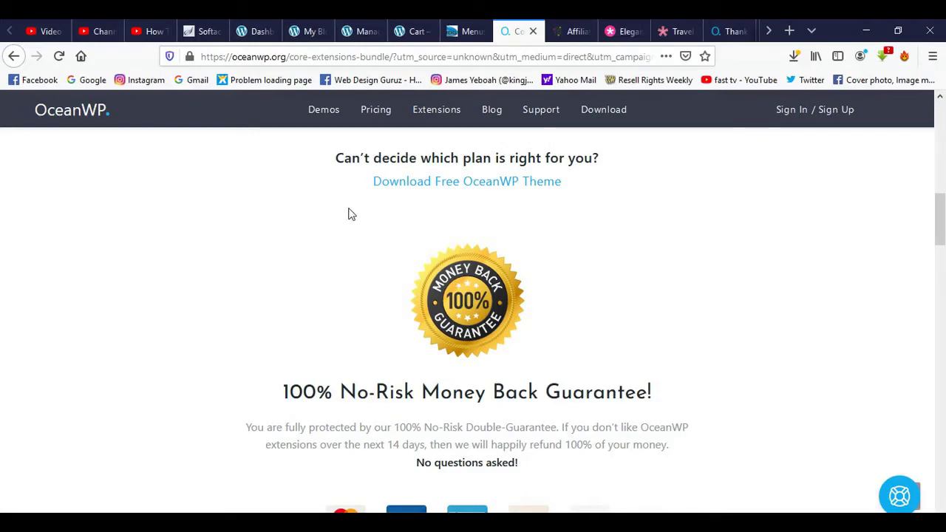
In the WordPress Dashboard, go to Appearance > Themes and choose Add New.
click(254, 31)
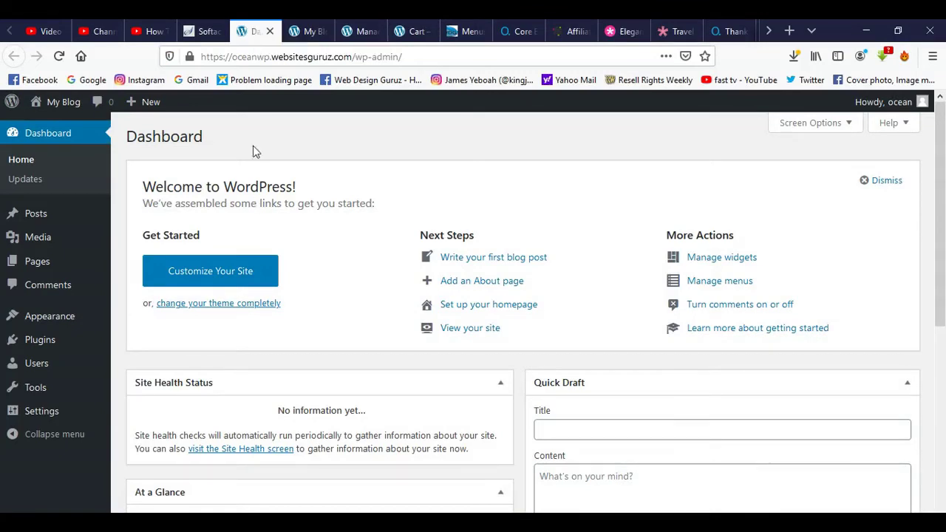
mouse_move(62, 317)
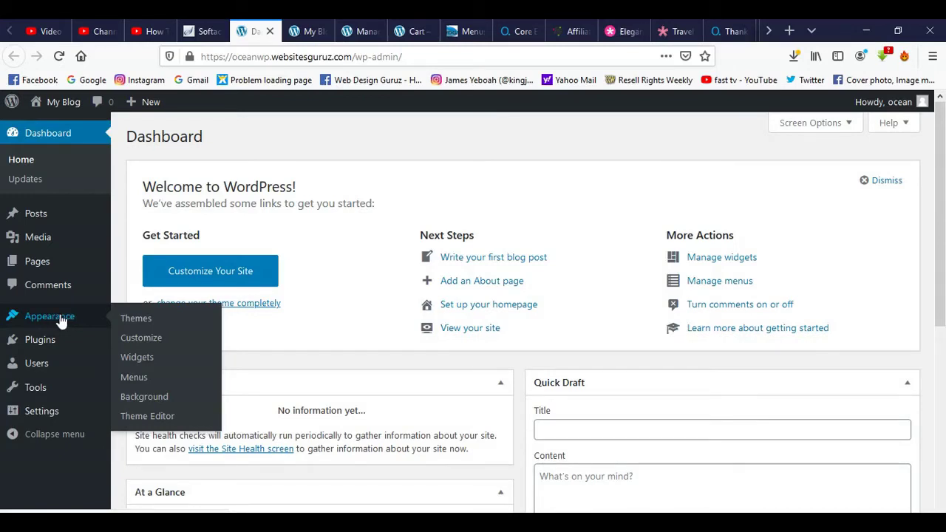
click(129, 318)
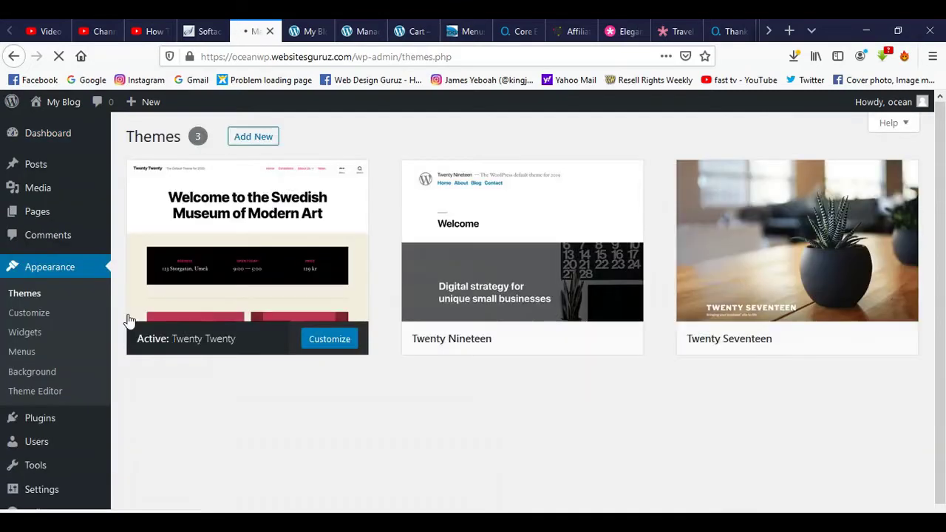
click(253, 136)
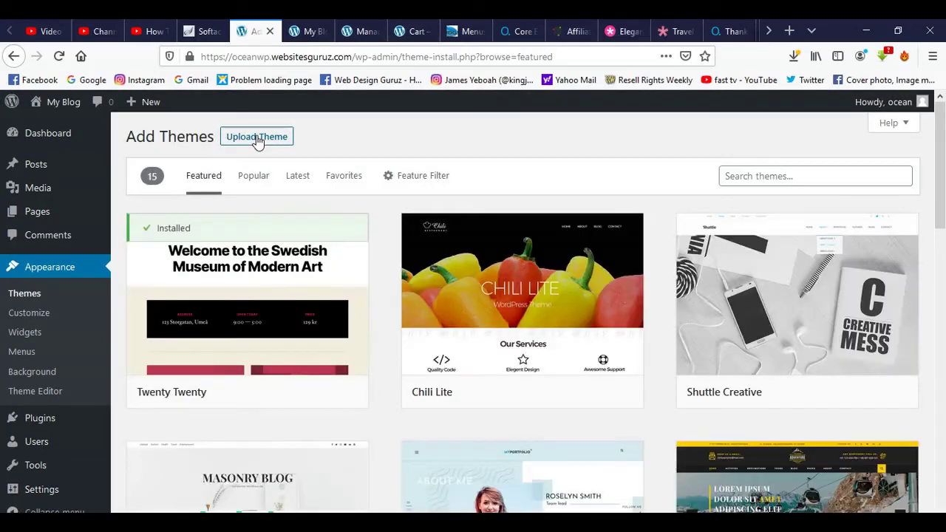
Upload and install the OceanWP theme from oceanwp.1.8.3.zip.
click(264, 141)
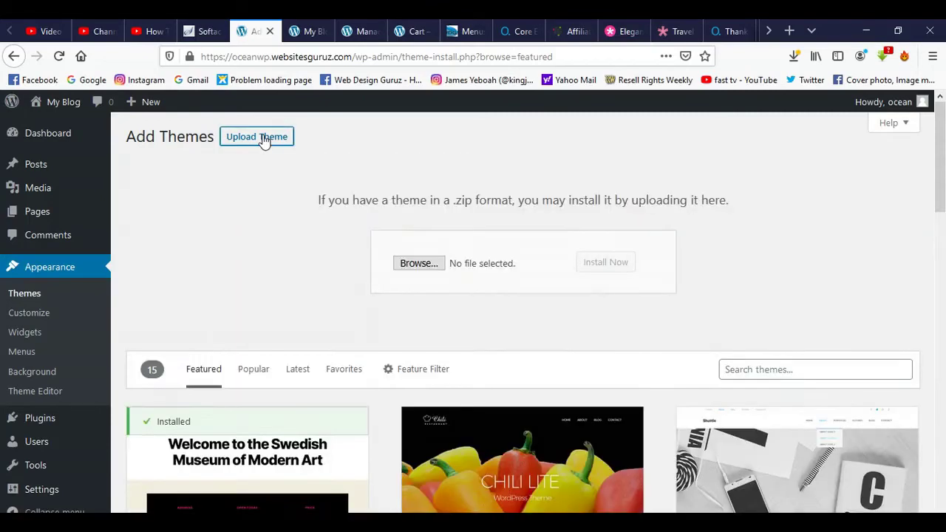
click(408, 269)
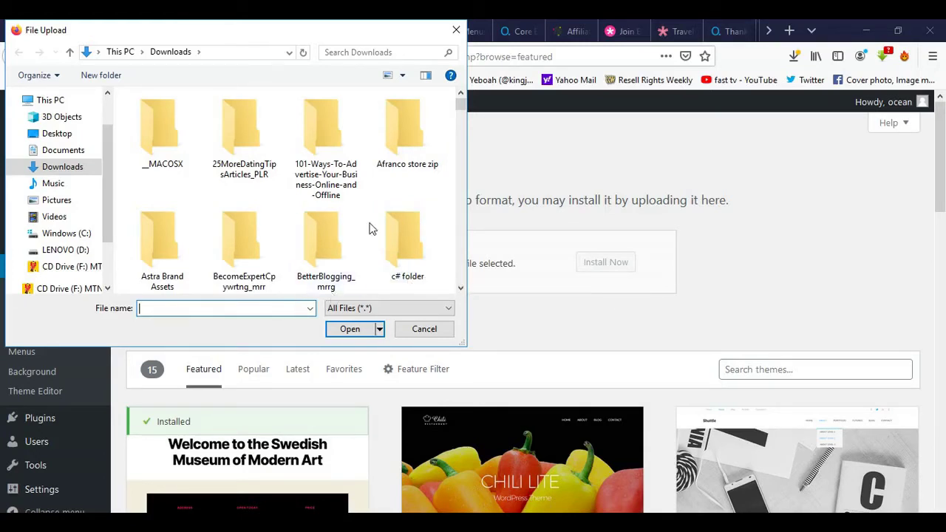
scroll(371, 220, down, 10)
scroll(372, 221, down, 10)
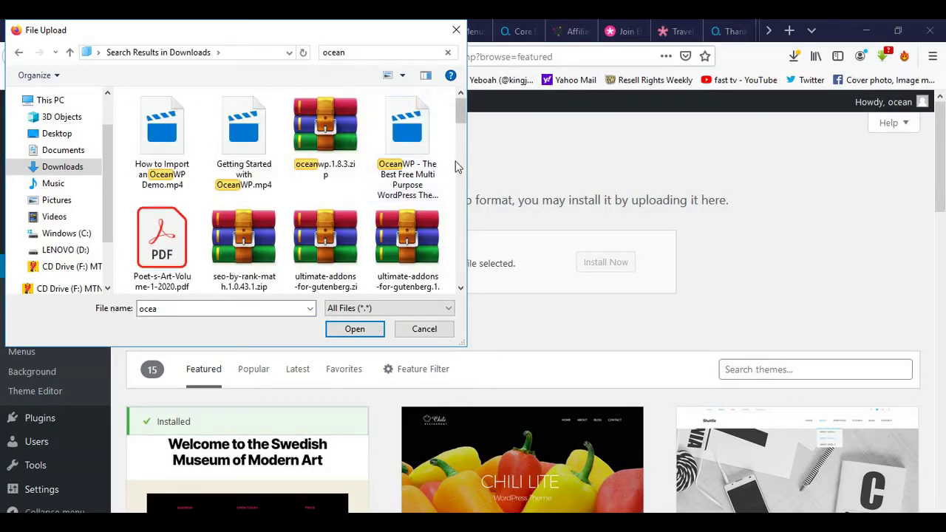
click(334, 150)
double_click(334, 150)
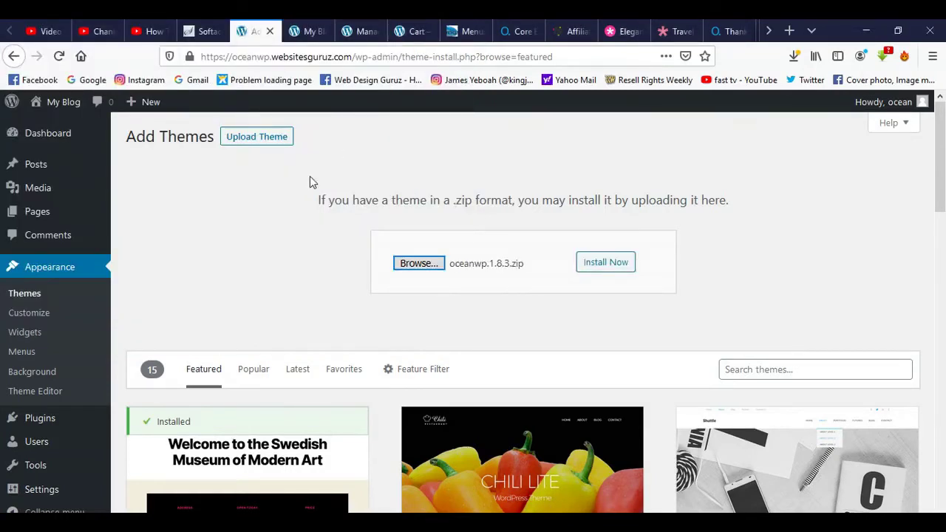
click(620, 266)
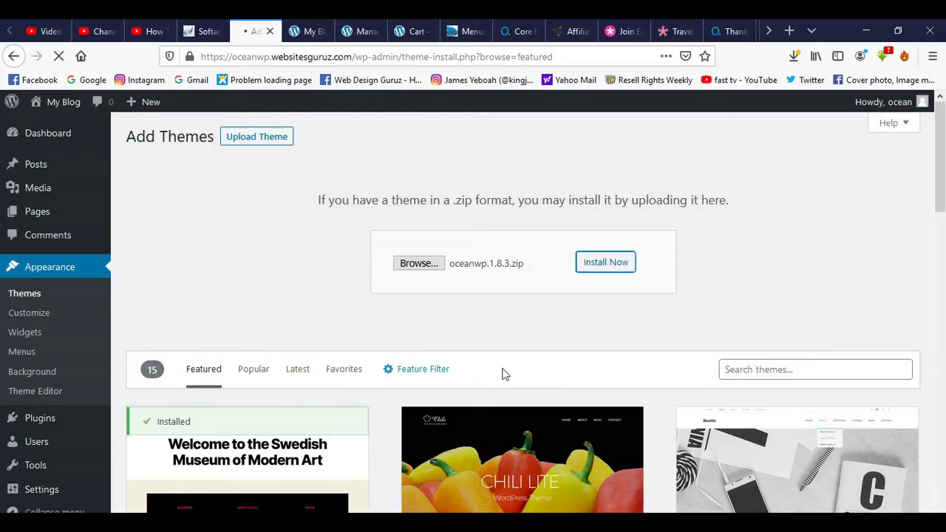
Review the activated OceanWP theme and its Elementor, Ocean Extra and WPForms recommendation.
scroll(739, 280, down, 3)
scroll(798, 277, down, 3)
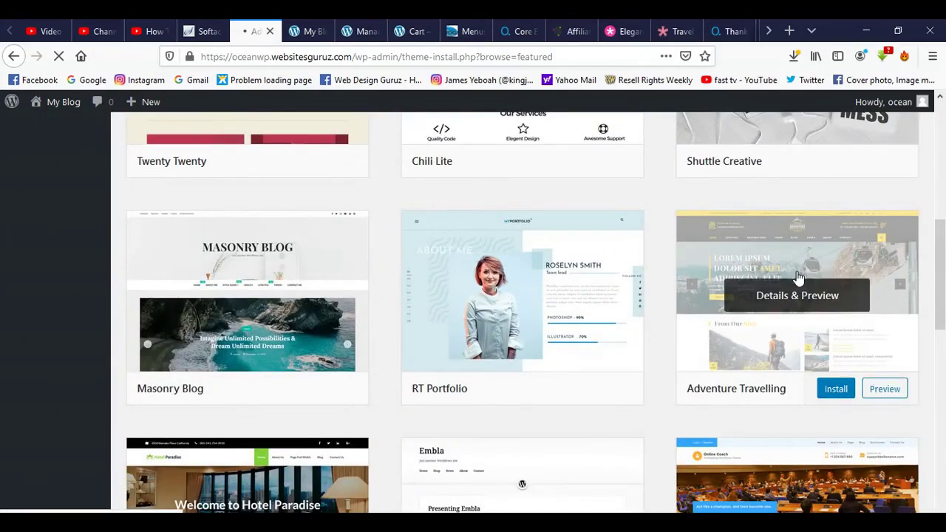
scroll(796, 274, up, 6)
click(314, 34)
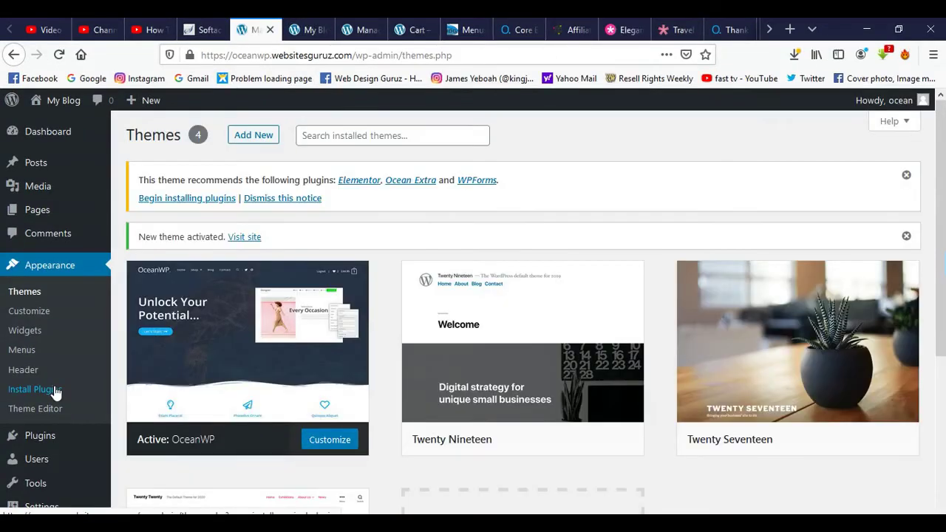
Bulk-install and activate Elementor, Ocean Extra and WPForms, then switch to the live site tab.
click(56, 391)
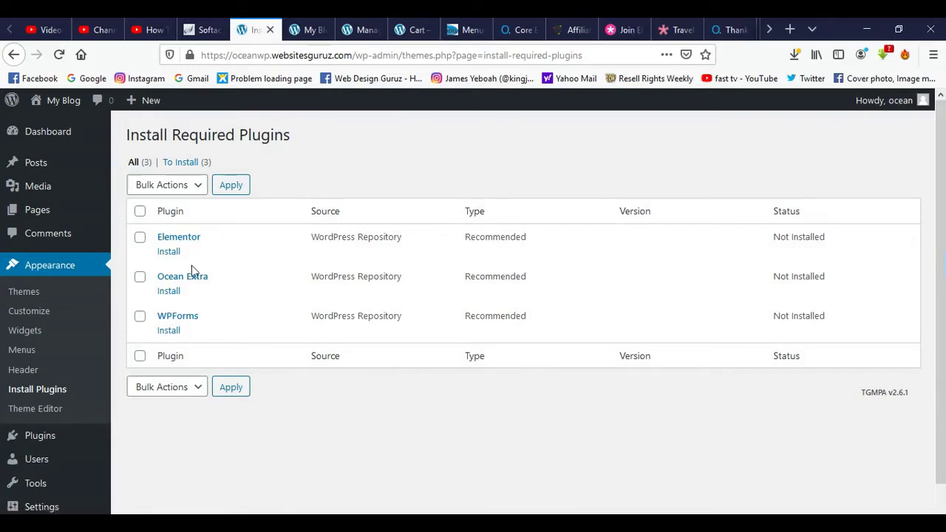
click(140, 212)
click(199, 190)
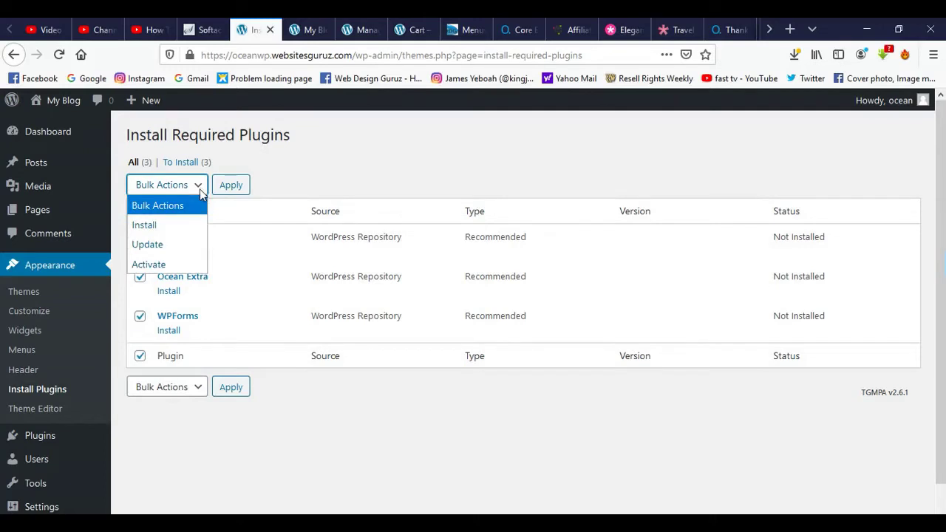
click(181, 222)
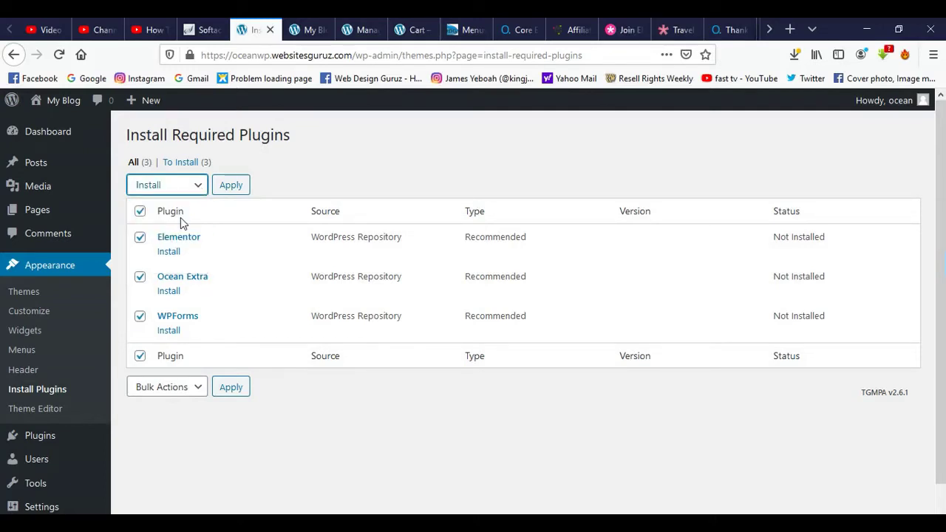
click(230, 184)
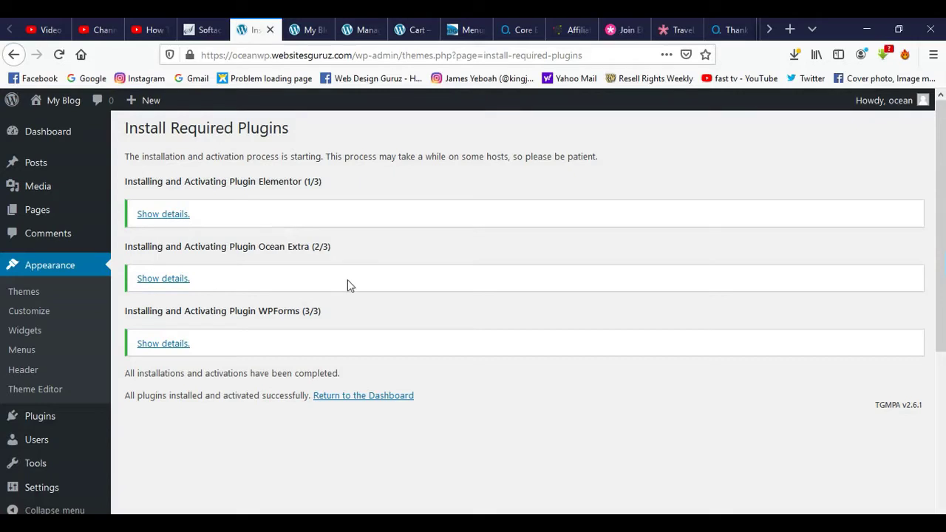
click(311, 31)
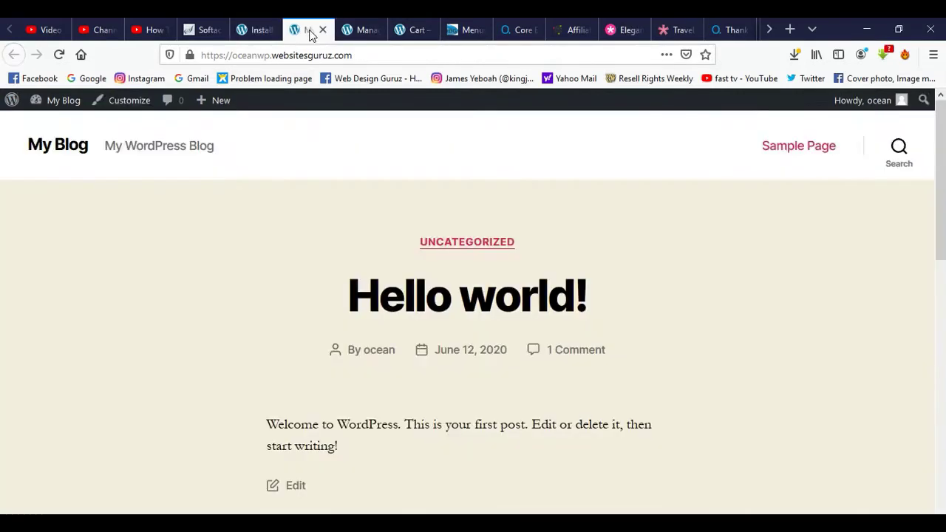
Reload My Blog to see it in the OceanWP layout, then return to the plugin results.
click(59, 55)
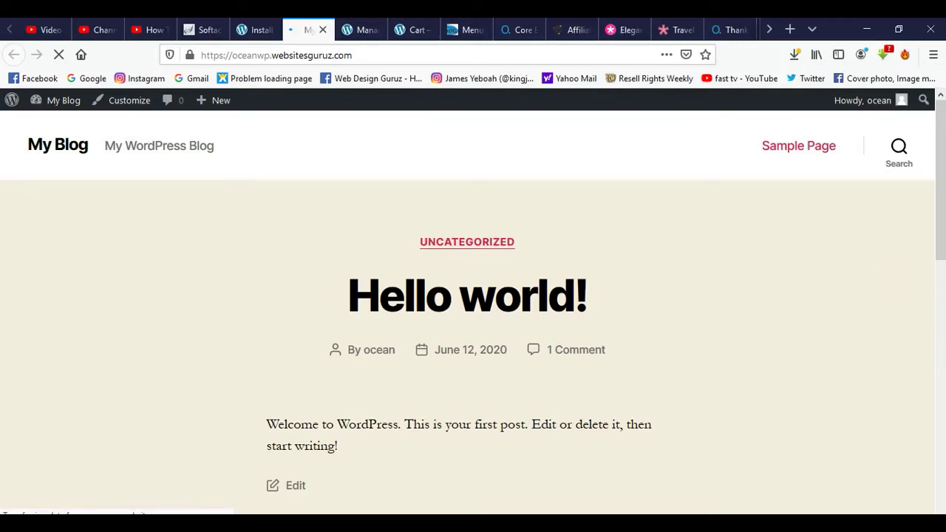
scroll(473, 310, down, 10)
scroll(473, 310, up, 9)
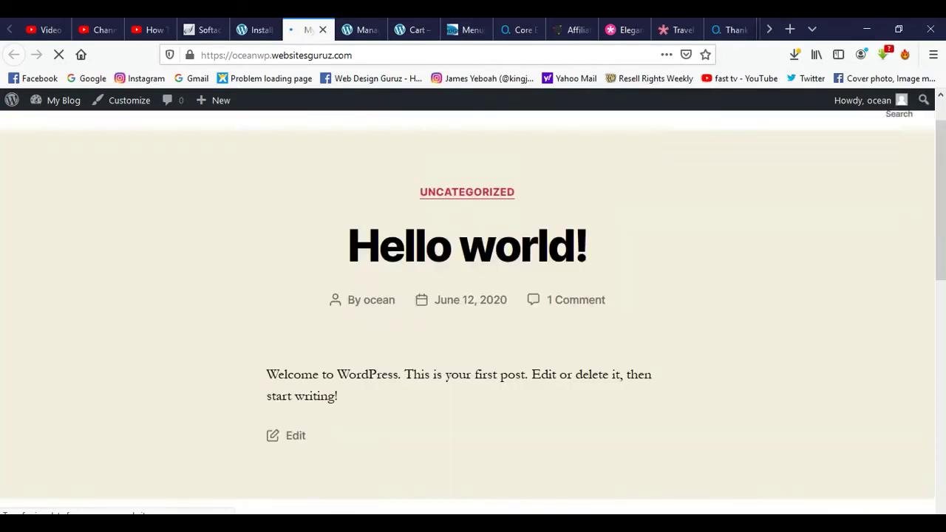
scroll(473, 310, up, 1)
scroll(473, 310, down, 10)
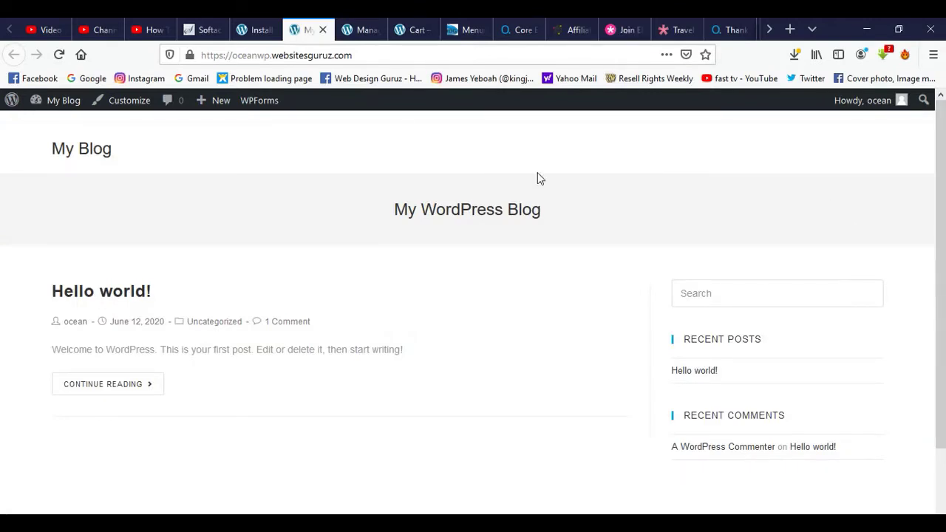
click(252, 29)
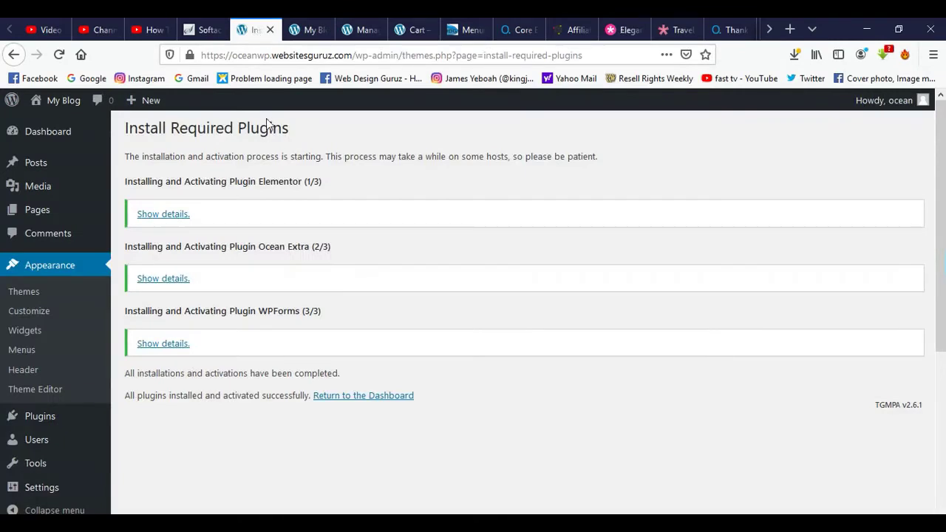
Show the WPForms install details confirming wpforms-lite-1.6.0.2.zip was installed and activated.
scroll(272, 183, down, 3)
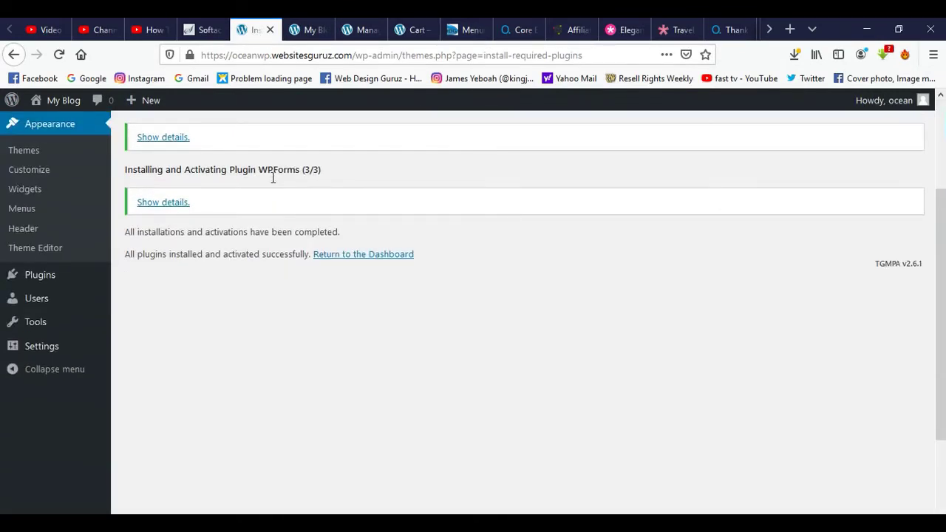
scroll(272, 178, up, 2)
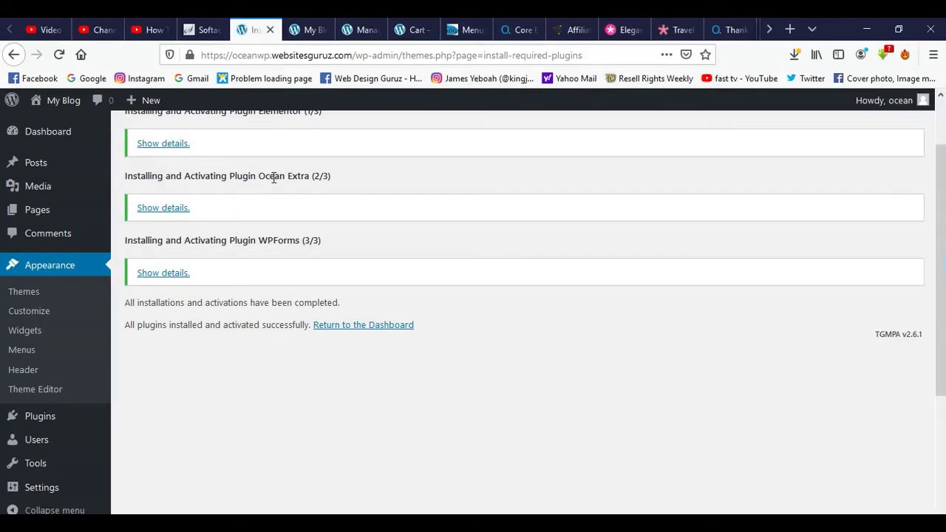
scroll(273, 178, down, 3)
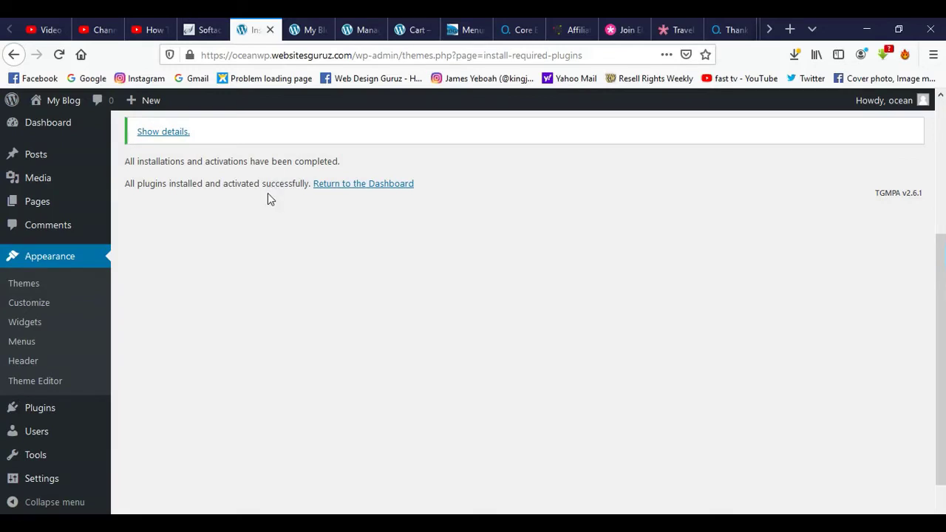
scroll(268, 192, up, 2)
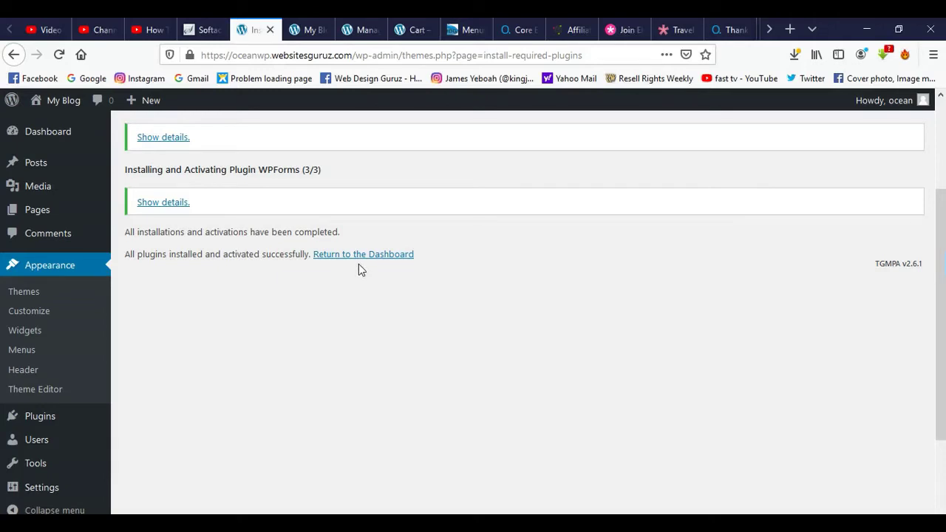
click(157, 205)
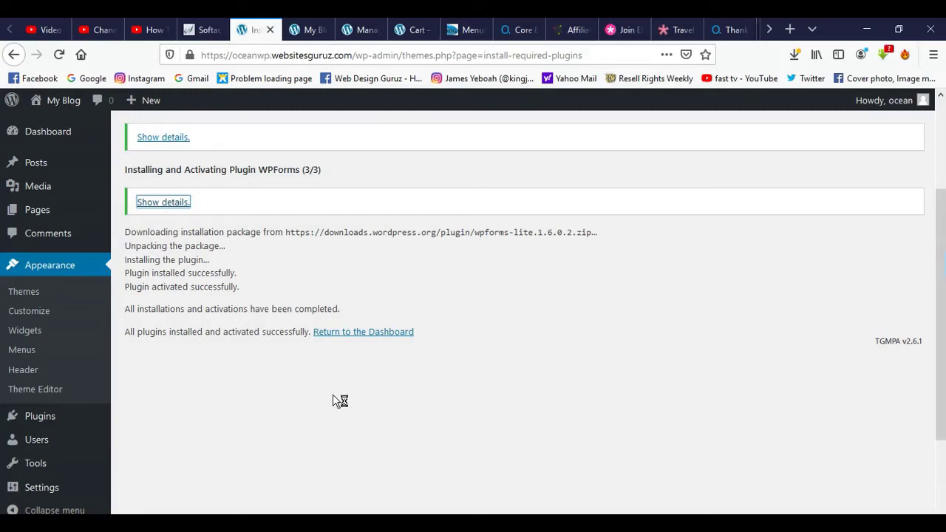
Return to the Dashboard and look through its OceanWP, Elementor and WPForms panels.
click(363, 337)
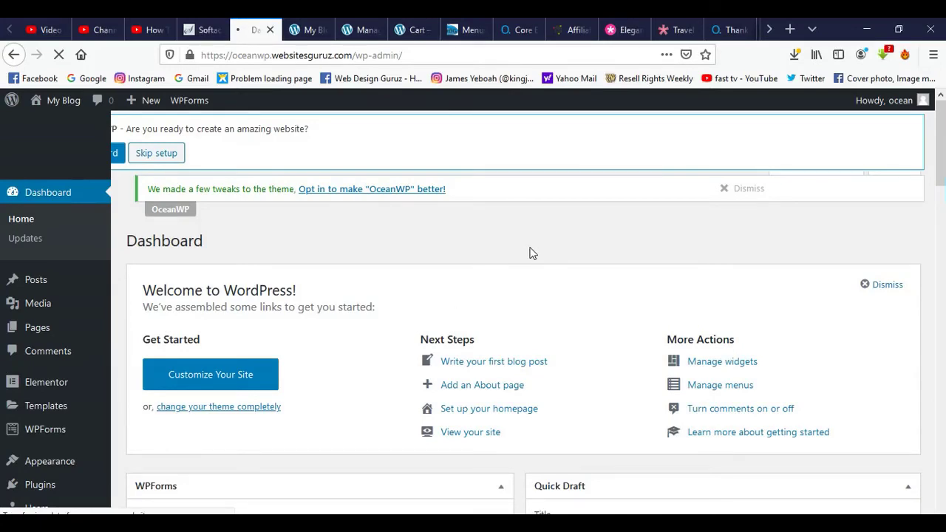
scroll(669, 248, down, 10)
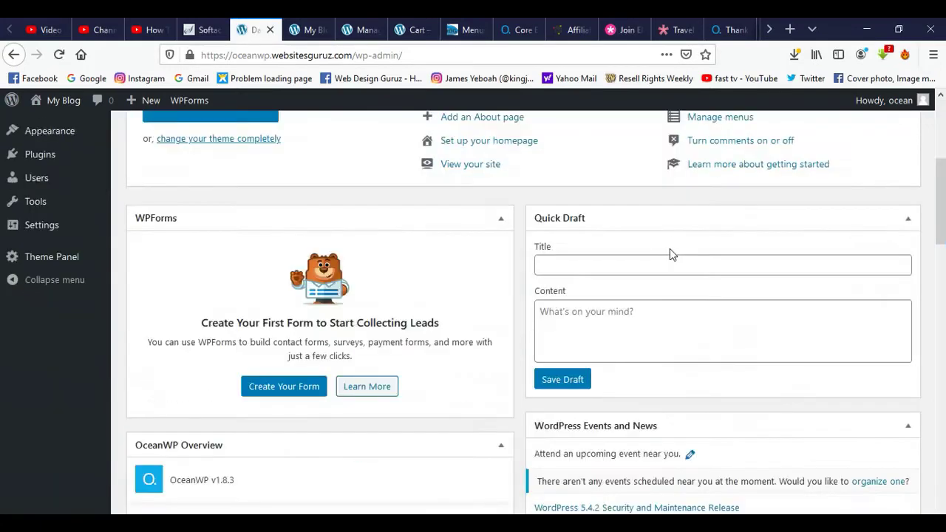
scroll(671, 249, down, 10)
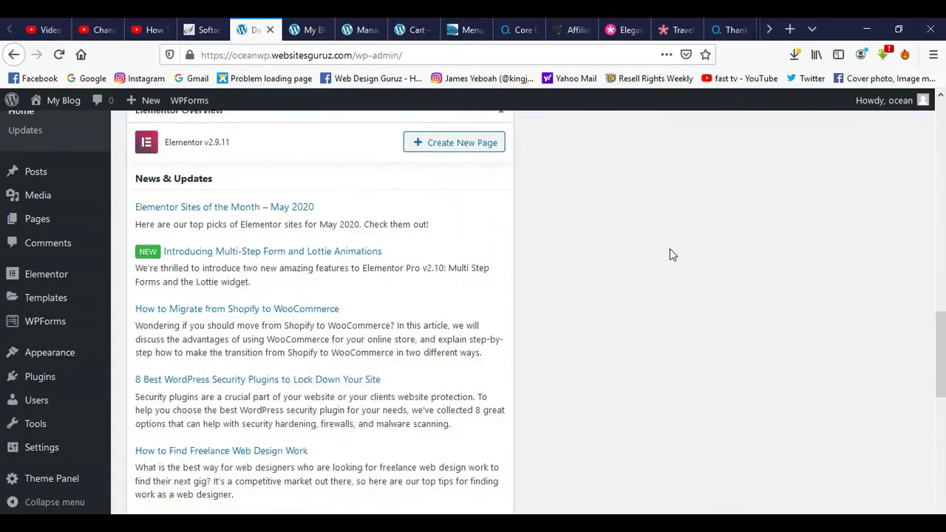
scroll(670, 249, up, 10)
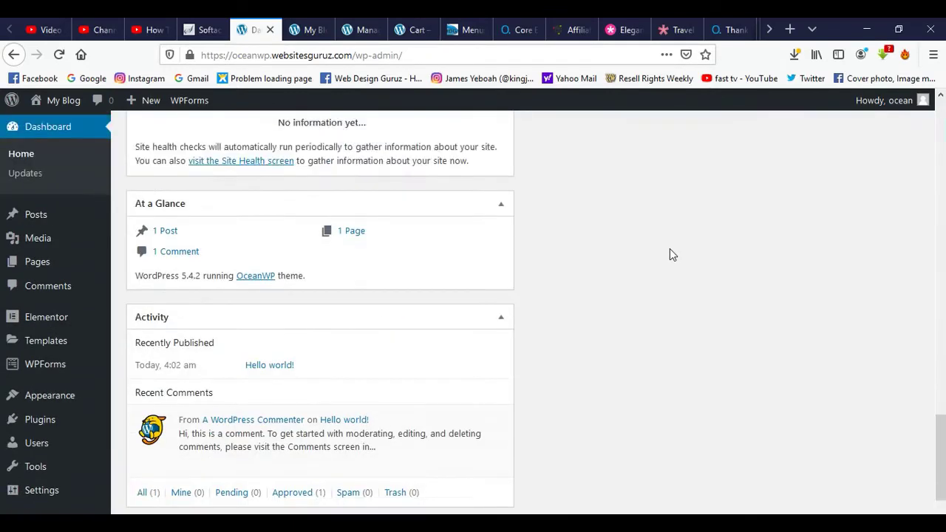
scroll(669, 249, up, 10)
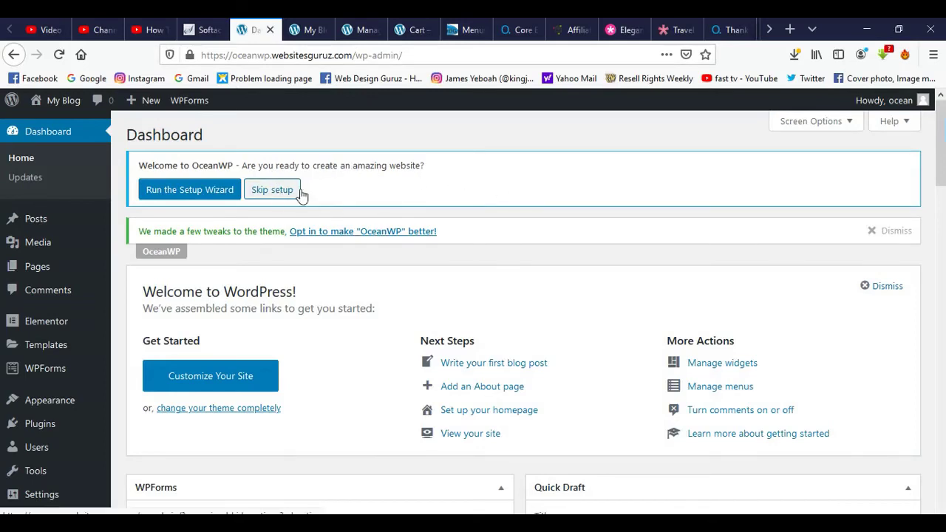
Launch the OceanWP setup wizard and advance to its demo selection step.
click(194, 190)
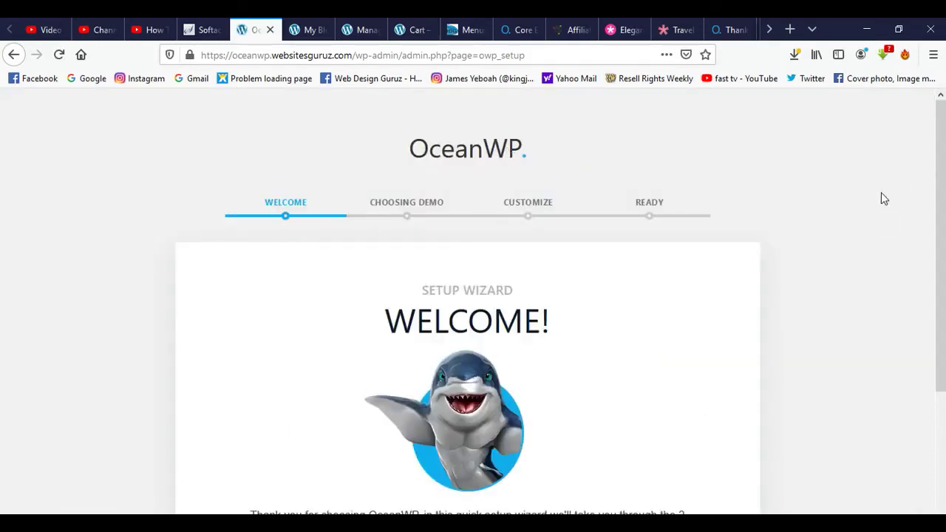
scroll(911, 204, down, 3)
scroll(911, 204, up, 2)
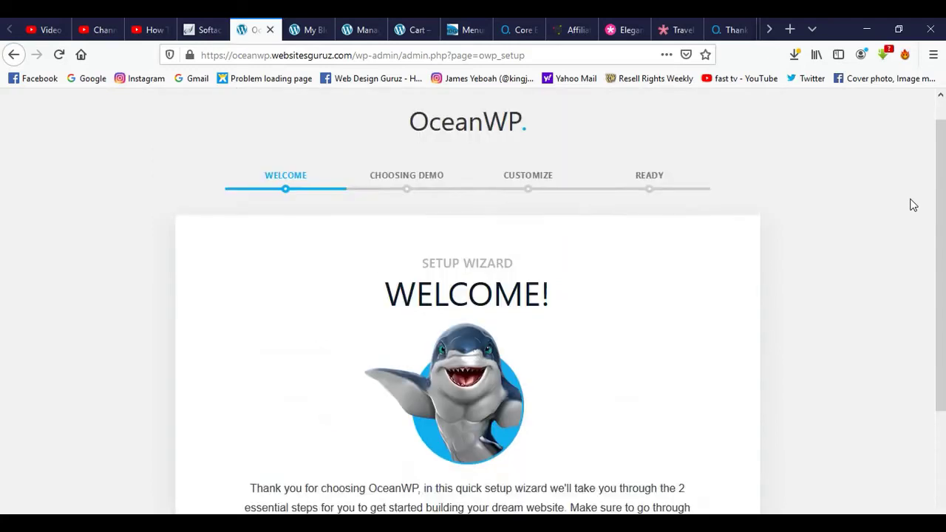
scroll(912, 204, down, 2)
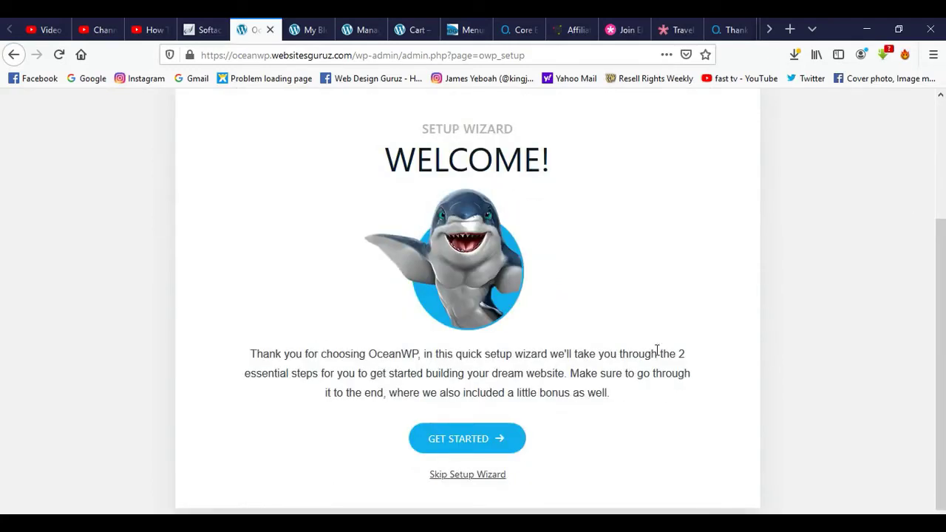
click(467, 442)
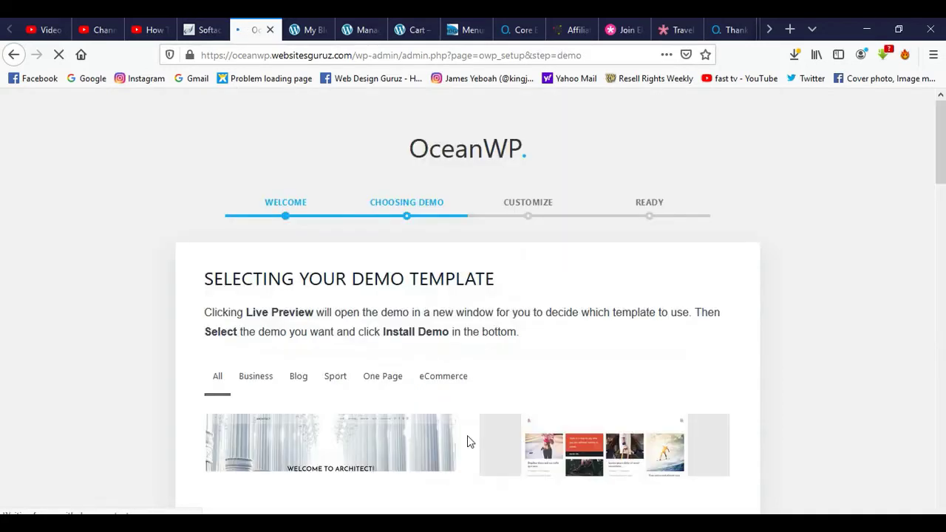
Browse the demo templates and open the Blogger demo's live preview in a new tab.
scroll(429, 158, down, 1)
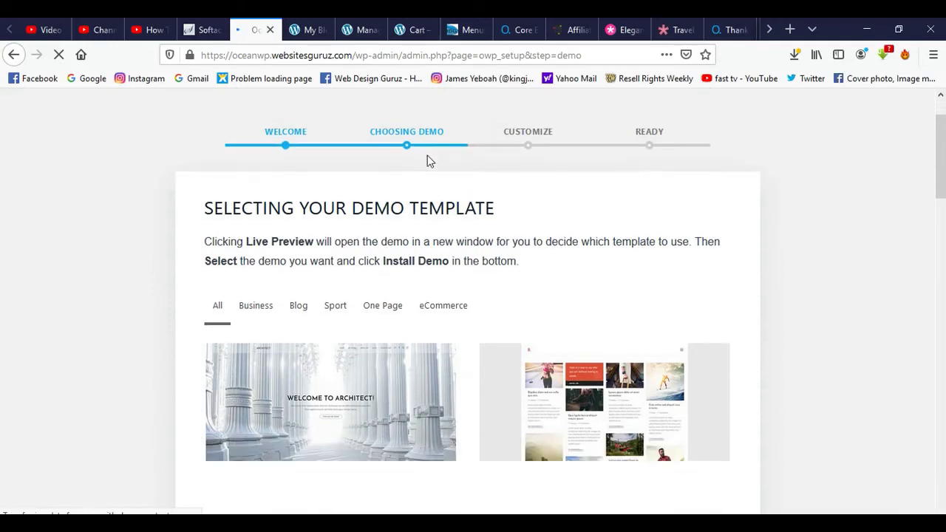
scroll(806, 224, down, 1)
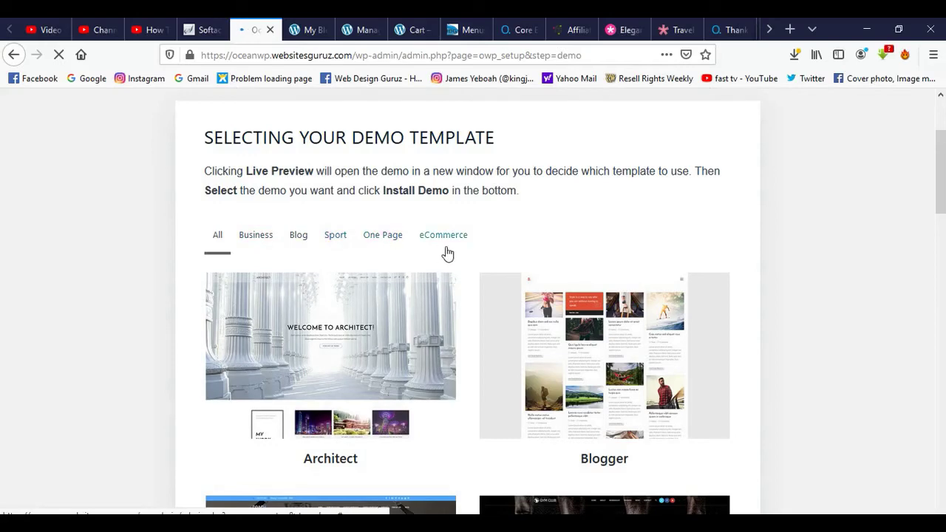
scroll(724, 238, down, 5)
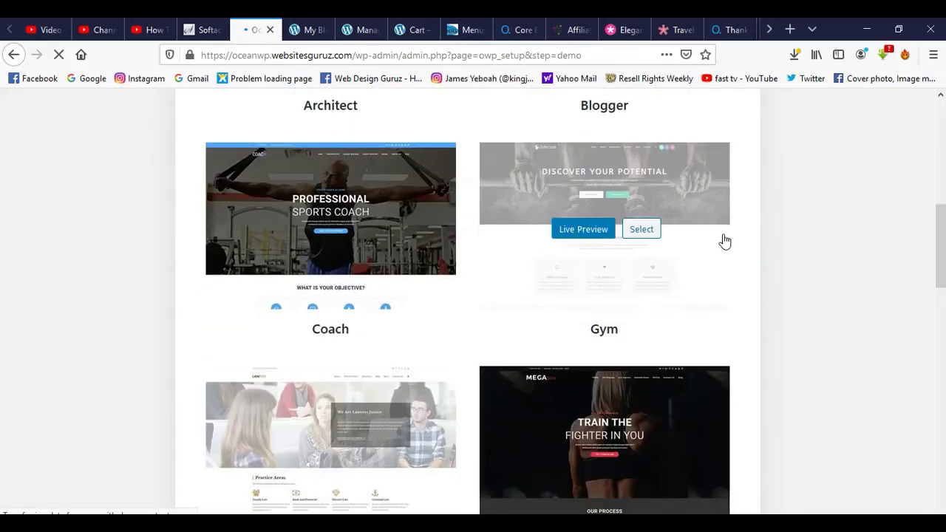
scroll(728, 239, down, 7)
scroll(733, 240, down, 7)
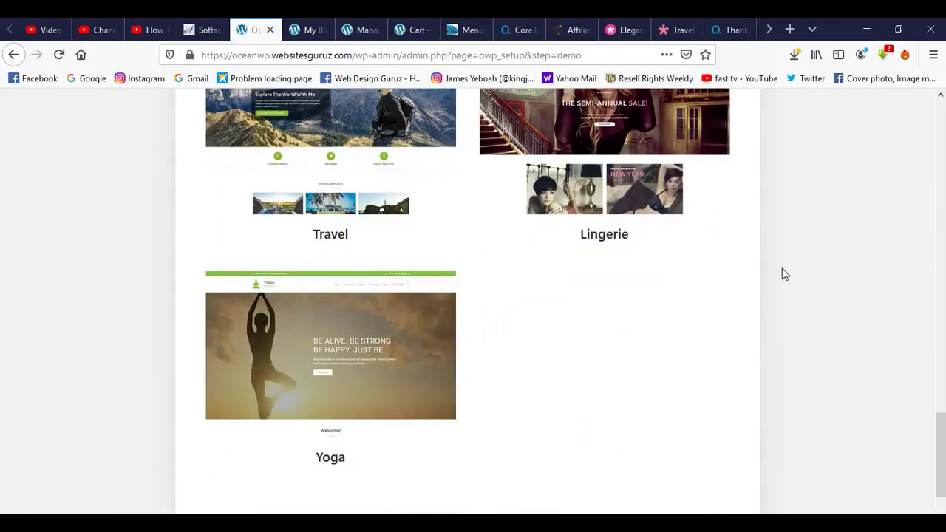
scroll(746, 262, down, 1)
scroll(746, 262, up, 5)
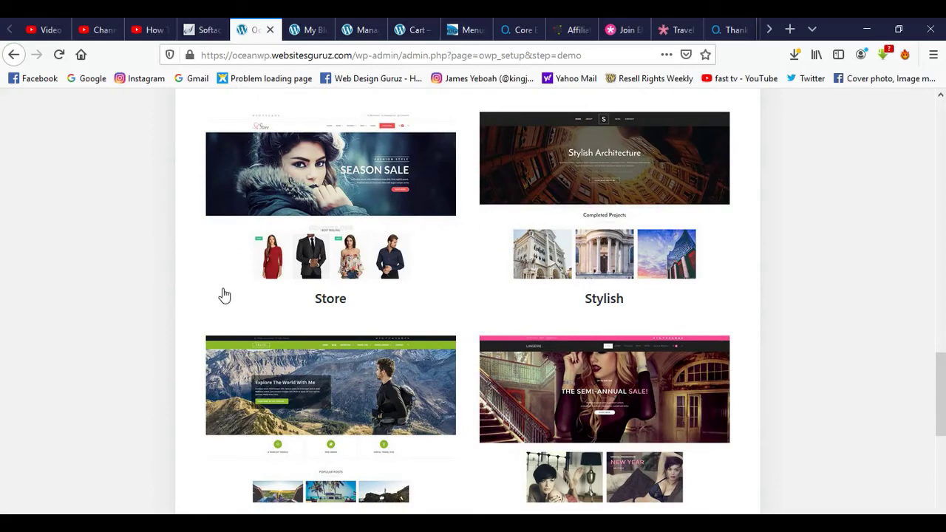
scroll(789, 264, up, 3)
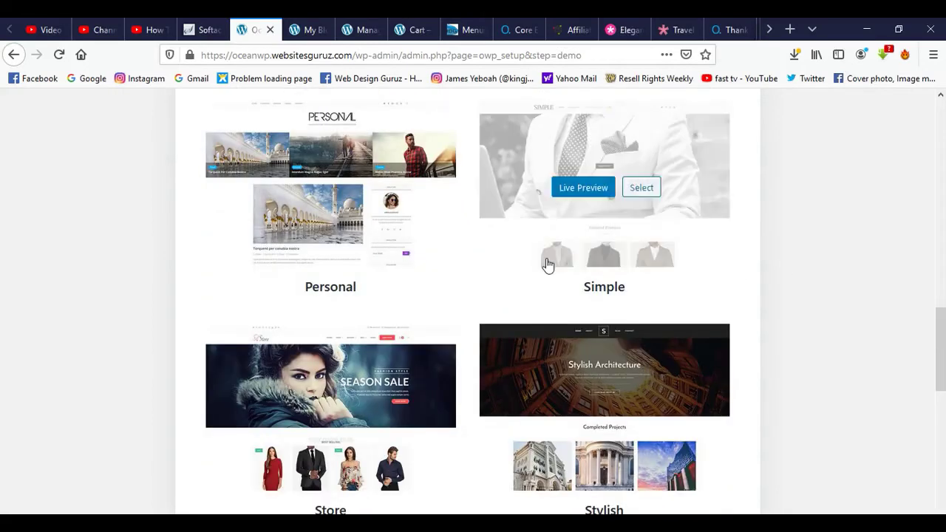
scroll(373, 266, up, 1)
scroll(375, 266, up, 1)
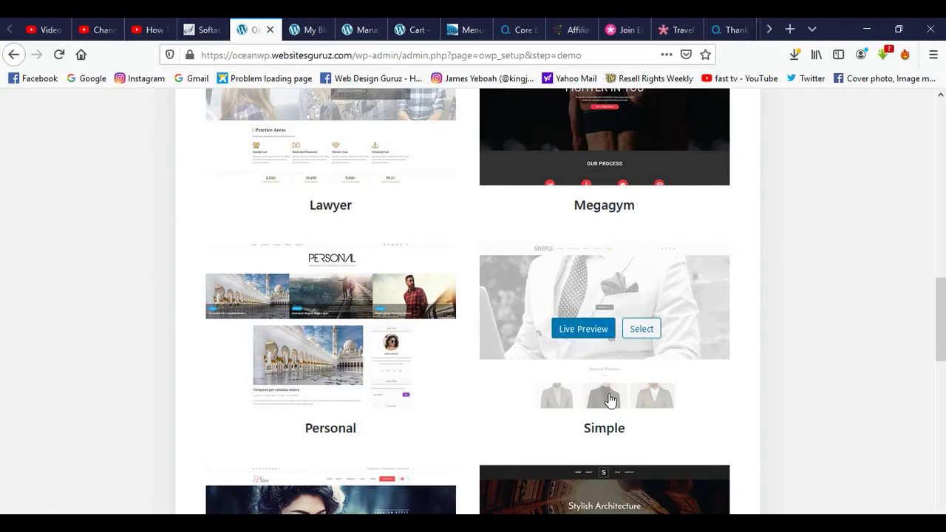
scroll(768, 340, up, 2)
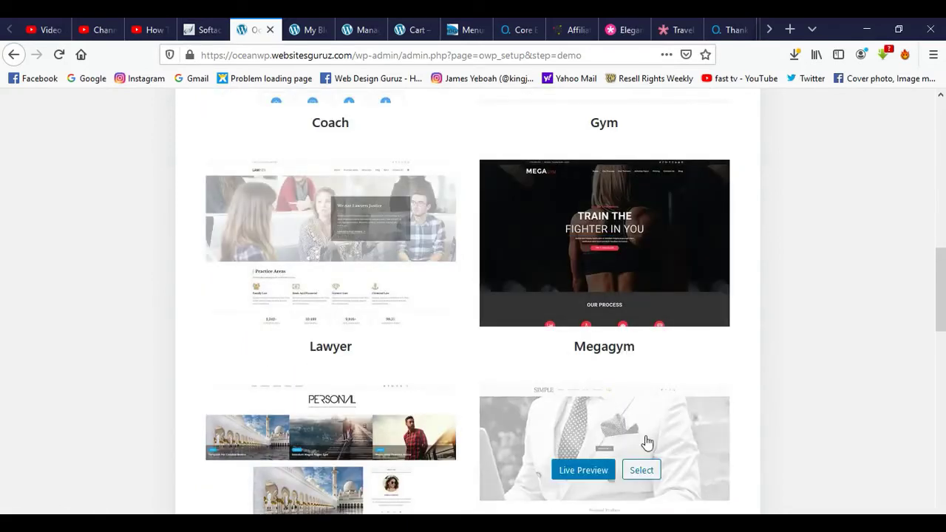
mouse_move(344, 313)
scroll(344, 312, up, 1)
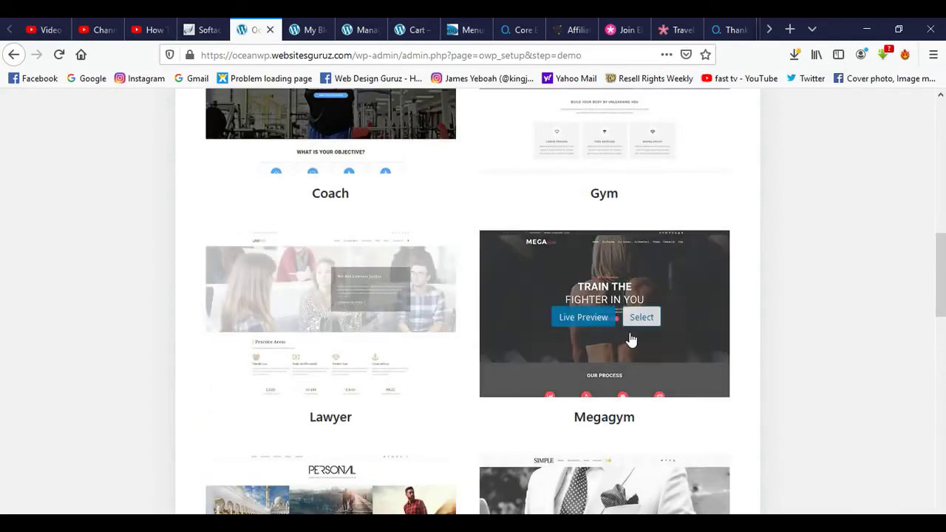
scroll(809, 338, up, 3)
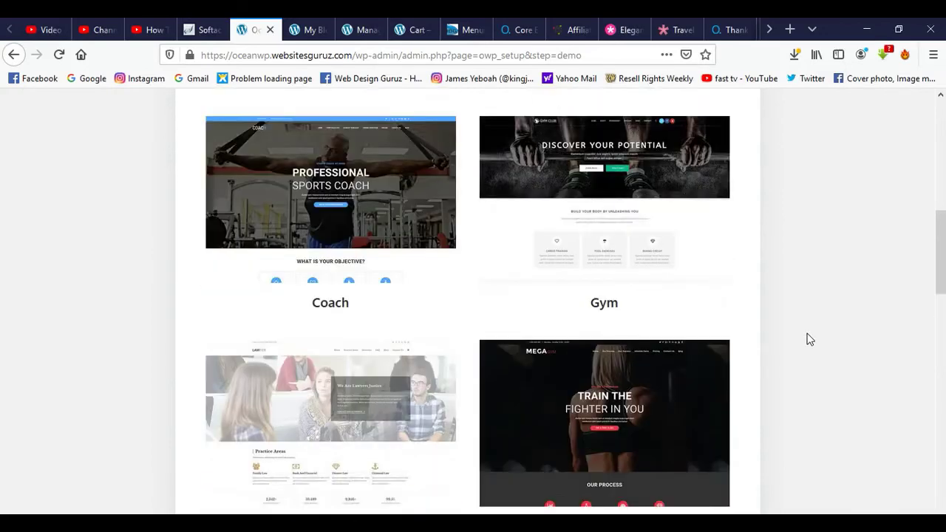
mouse_move(631, 214)
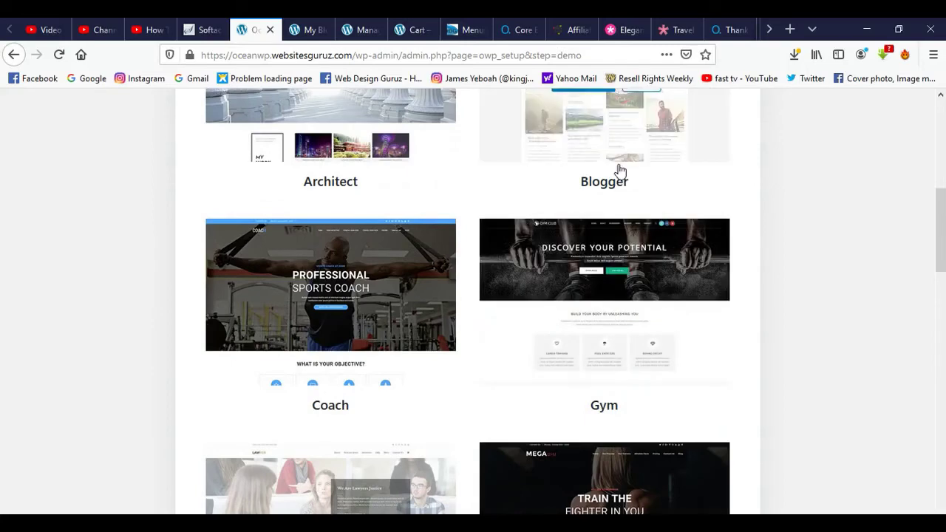
mouse_move(348, 346)
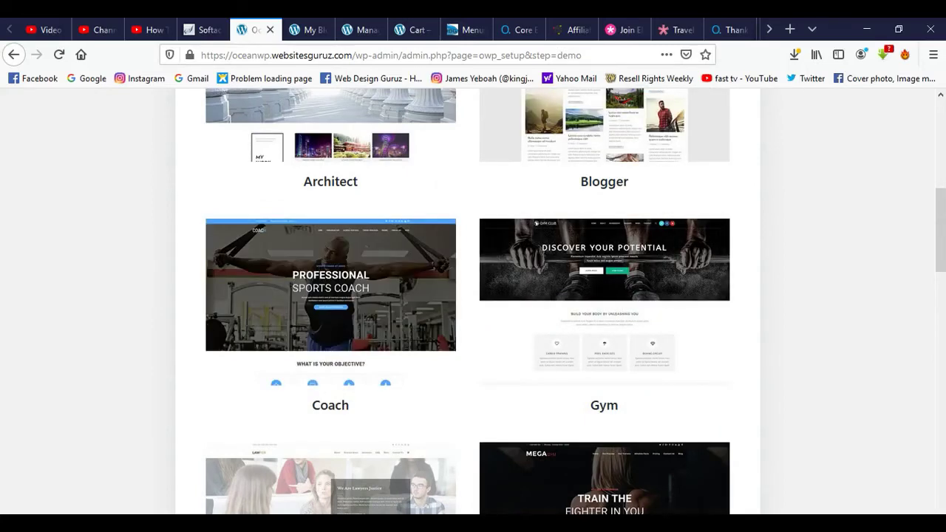
scroll(359, 329, up, 2)
scroll(473, 301, up, 2)
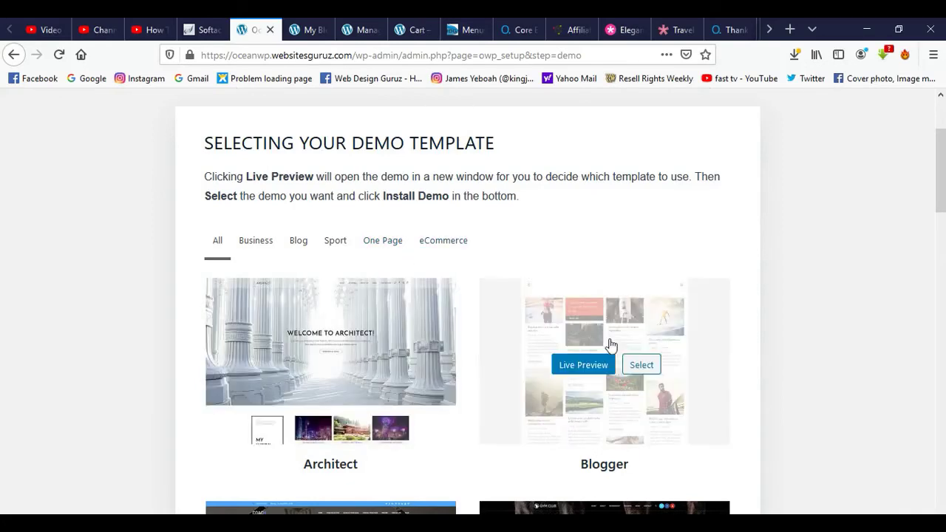
click(608, 355)
Scroll down through the remaining demos such as Lawyer, Megagym, Store, Travel and Lingerie.
scroll(483, 291, down, 2)
scroll(458, 321, down, 2)
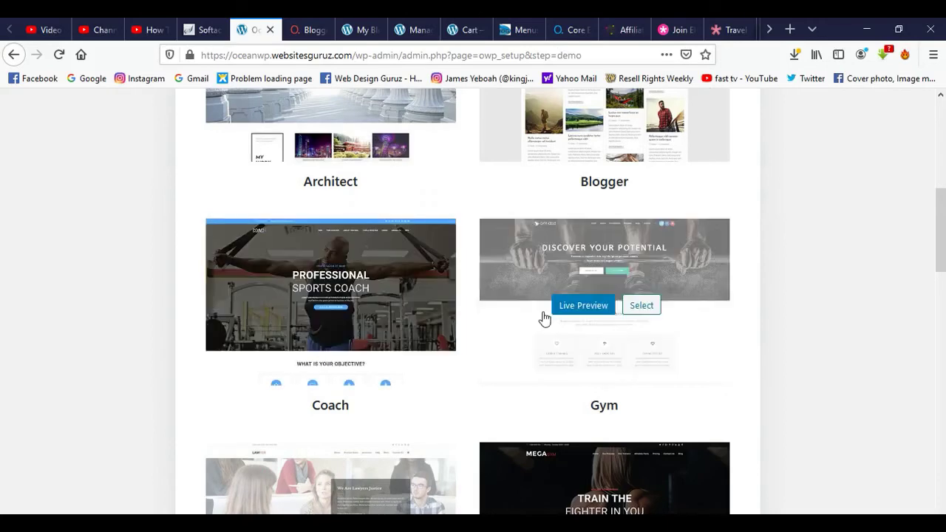
scroll(728, 276, down, 2)
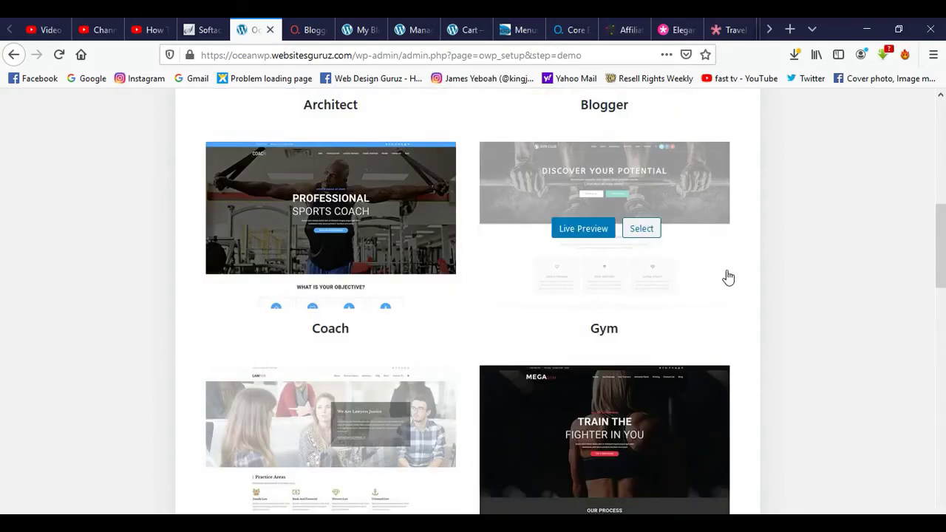
scroll(391, 273, down, 3)
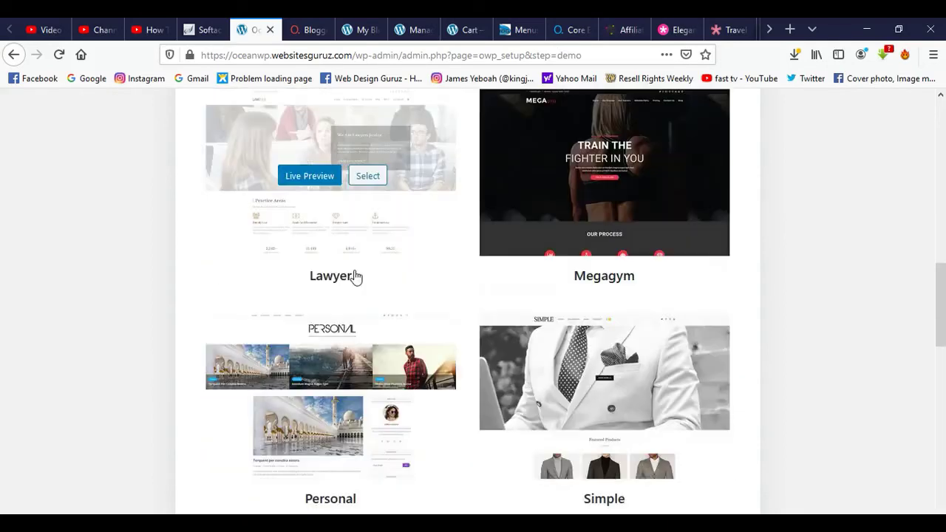
scroll(662, 226, down, 3)
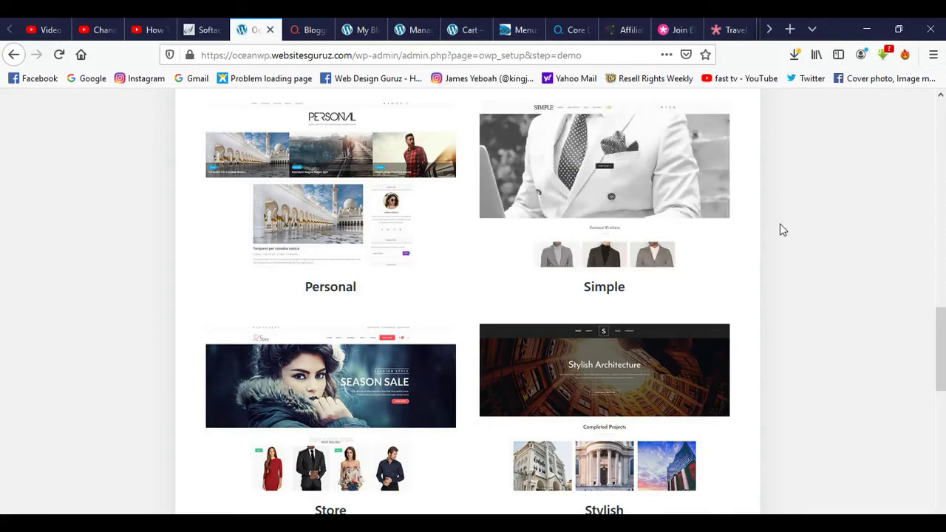
scroll(781, 228, down, 2)
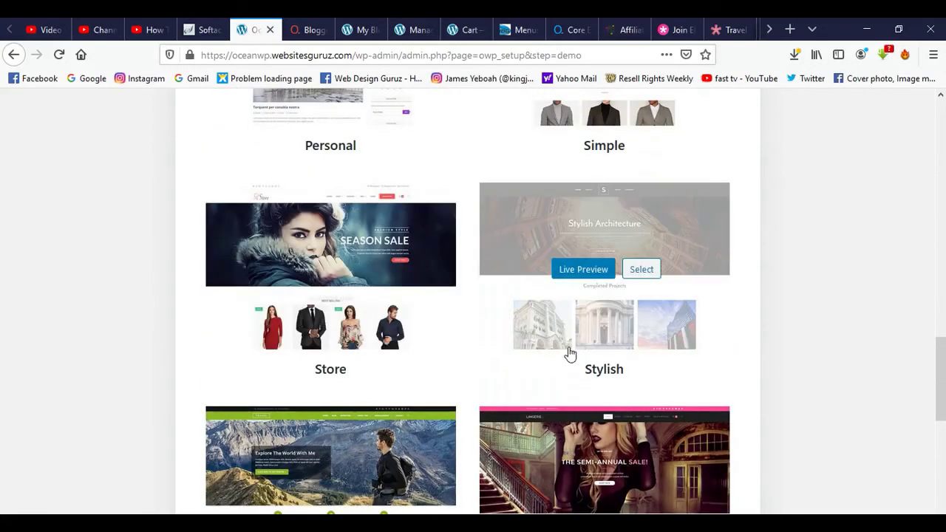
scroll(691, 347, down, 1)
scroll(696, 346, down, 2)
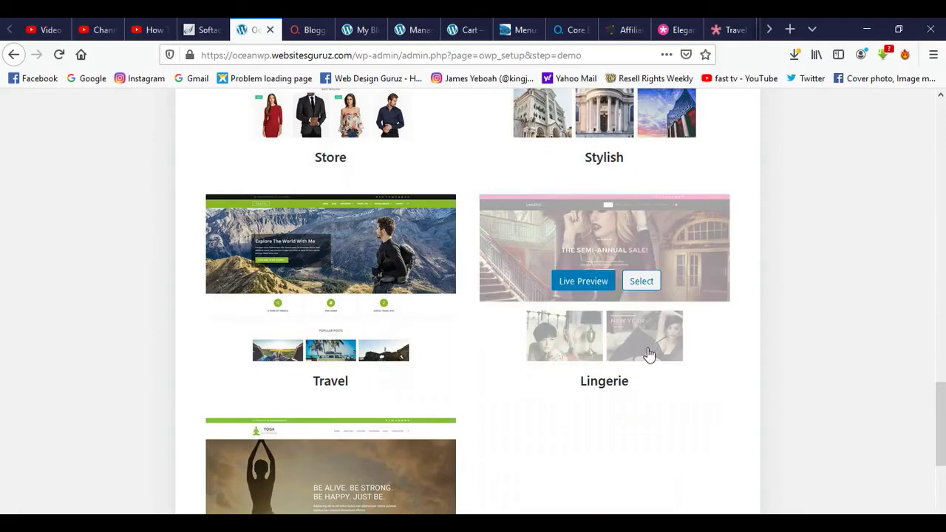
scroll(444, 338, down, 2)
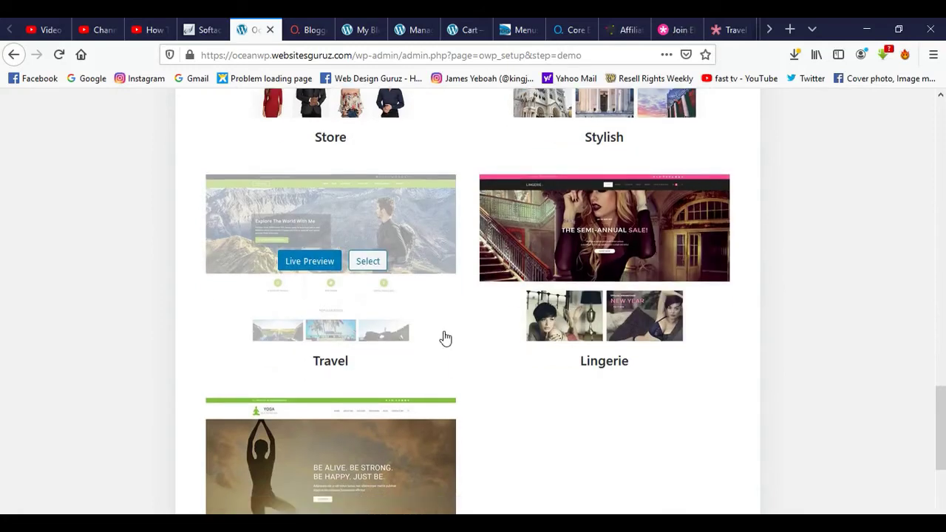
Open the Simple demo's live preview and scroll through its shop pages.
scroll(431, 290, up, 3)
click(310, 353)
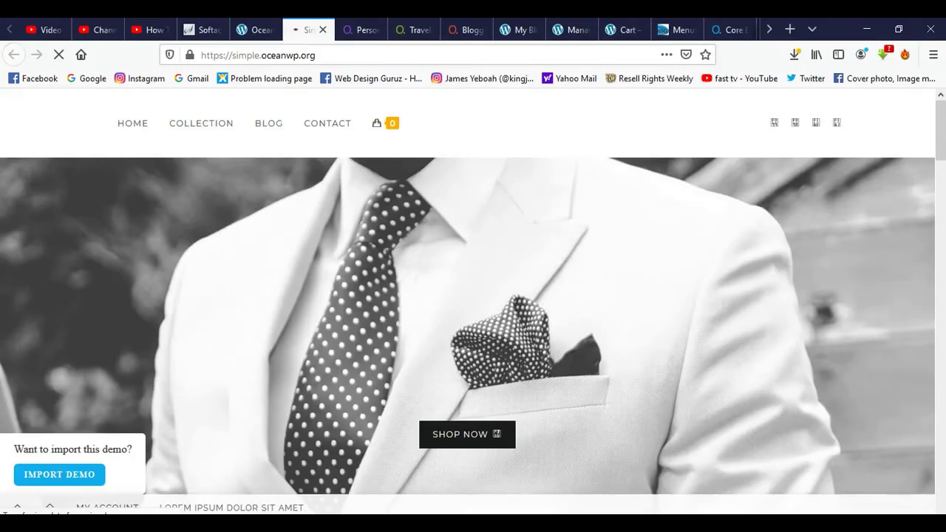
scroll(473, 296, down, 5)
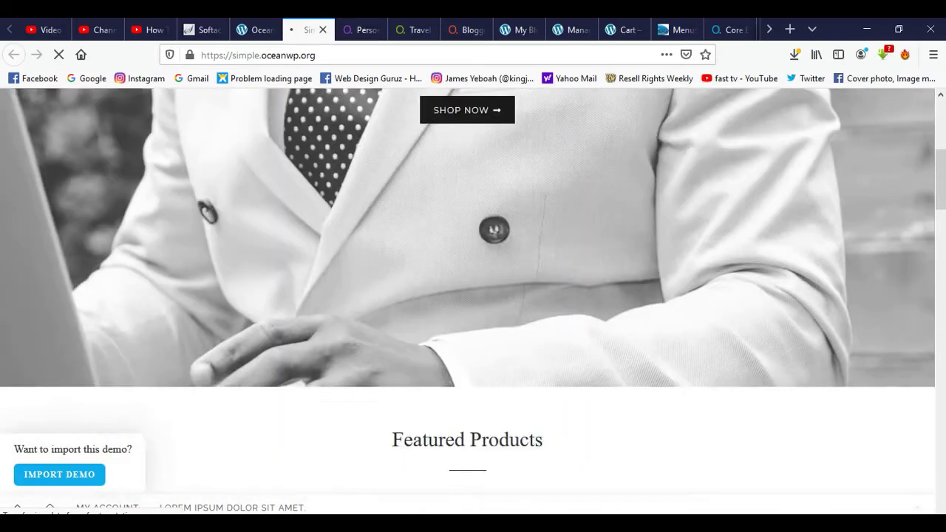
scroll(473, 301, down, 10)
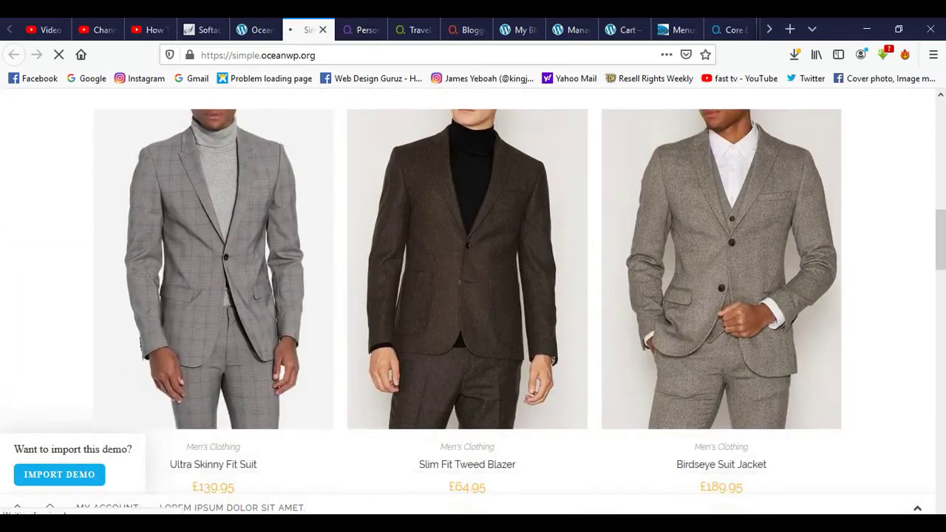
scroll(473, 296, down, 15)
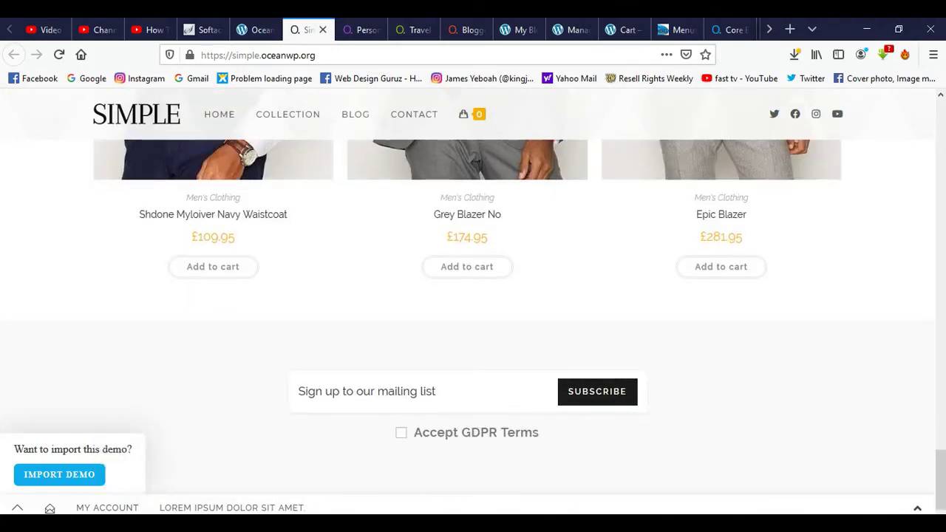
scroll(473, 310, up, 1)
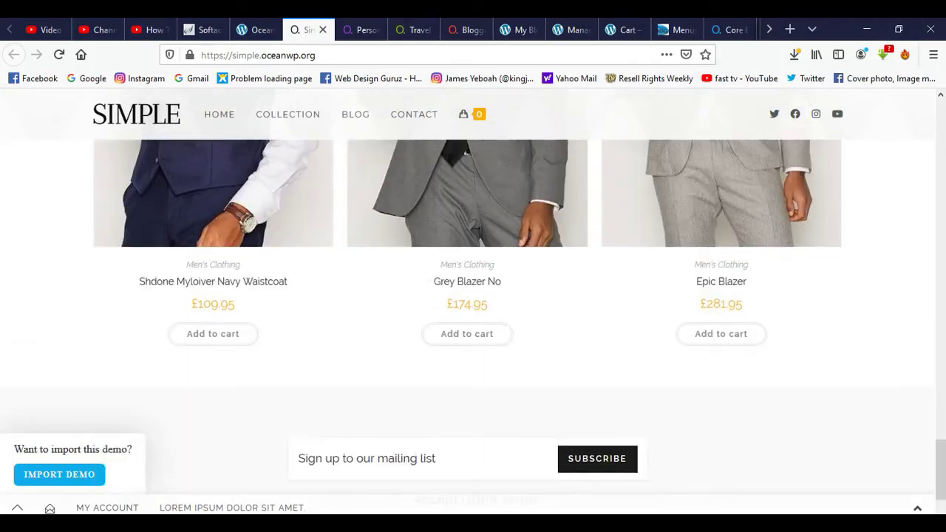
scroll(473, 311, down, 1)
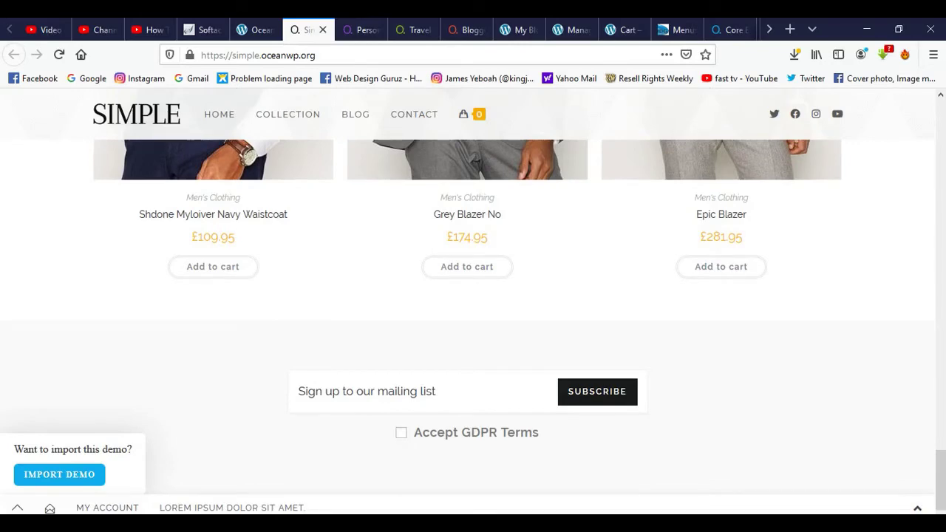
scroll(473, 296, up, 12)
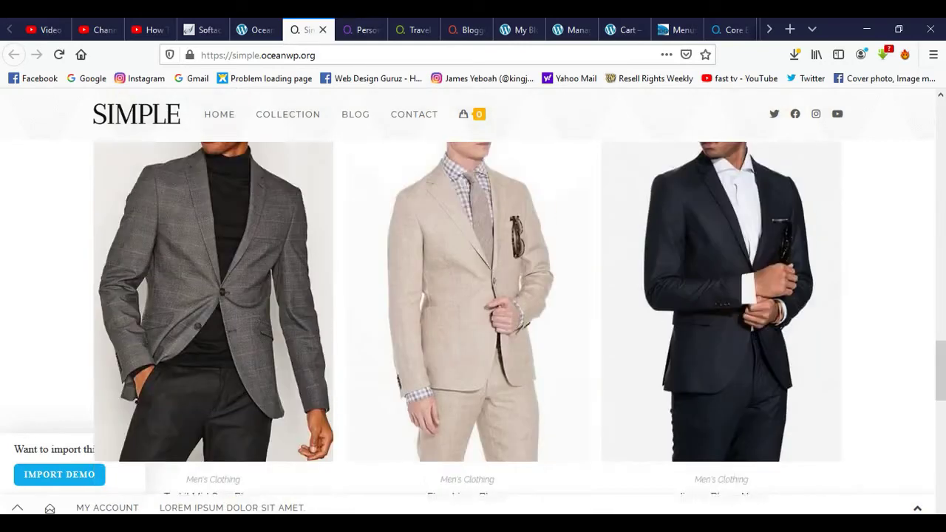
scroll(473, 295, up, 6)
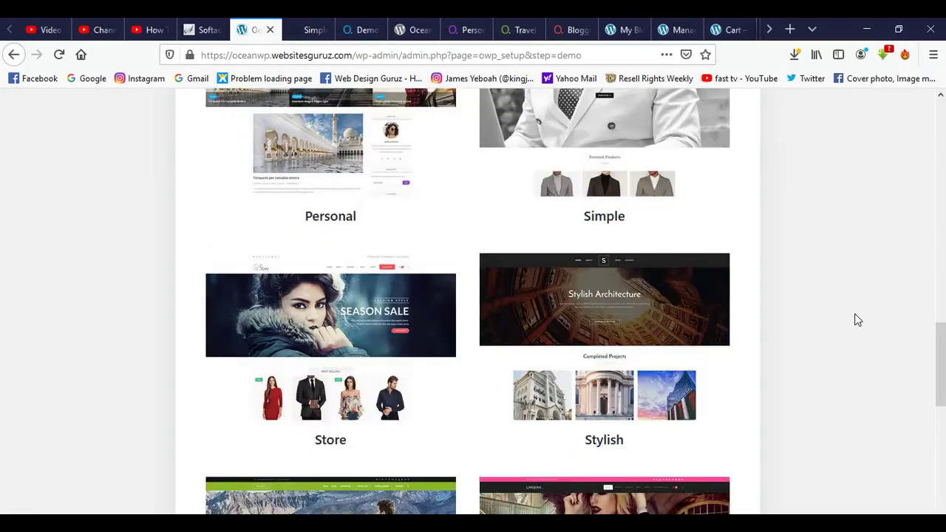
scroll(855, 321, up, 4)
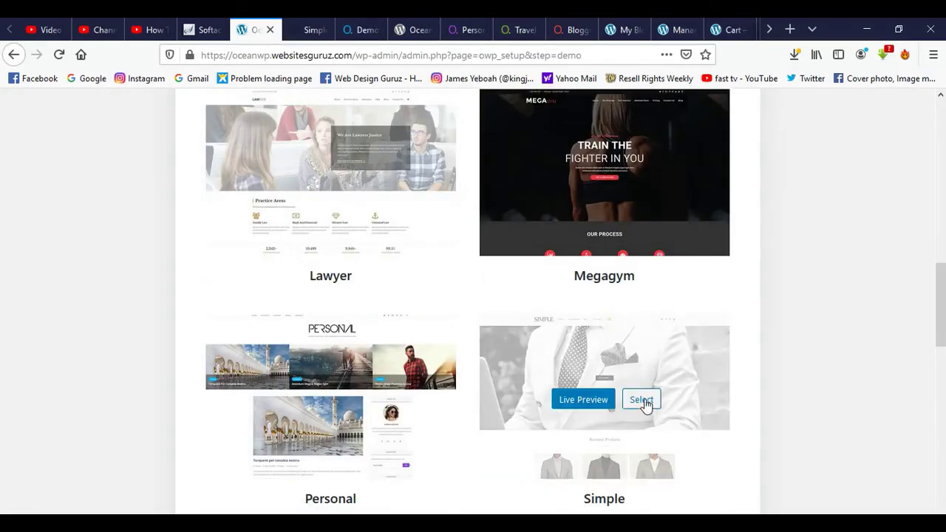
Select the Simple demo for import and review its Required Plugins list.
click(641, 400)
scroll(749, 402, down, 5)
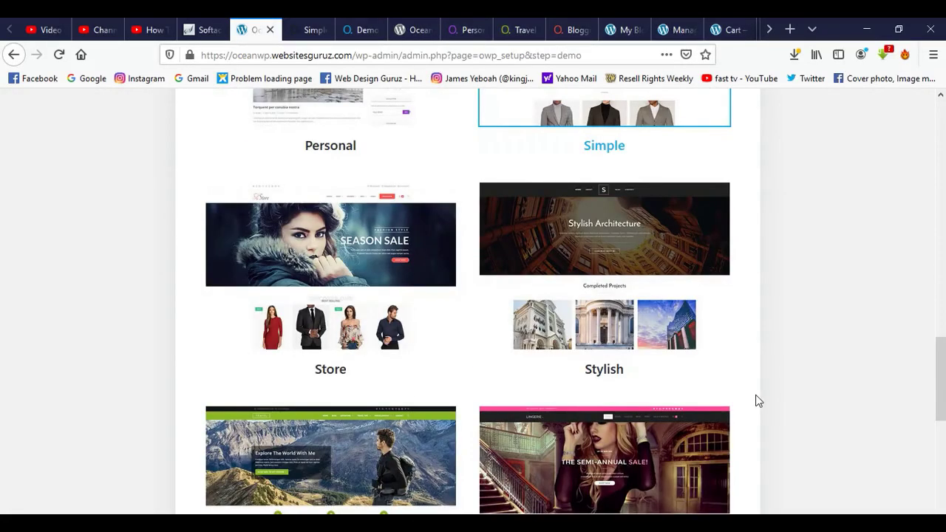
scroll(757, 401, down, 6)
click(410, 464)
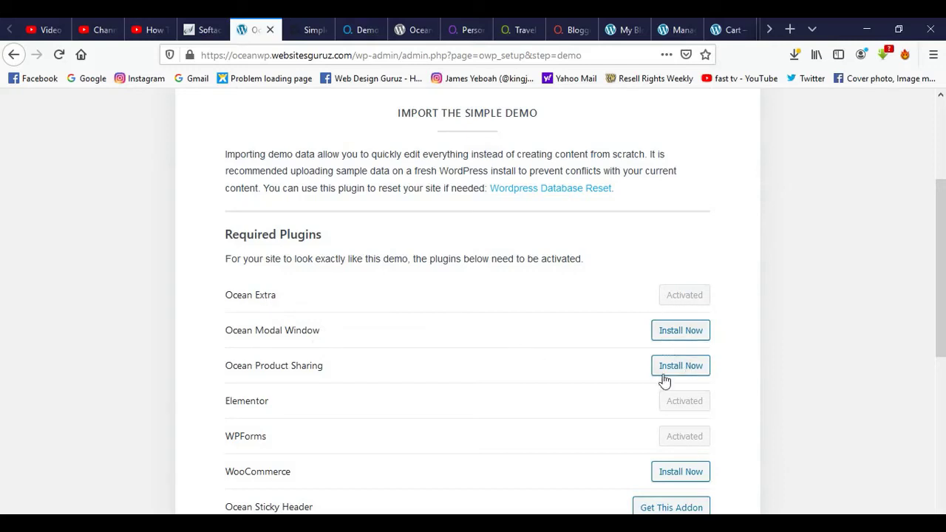
scroll(731, 363, down, 5)
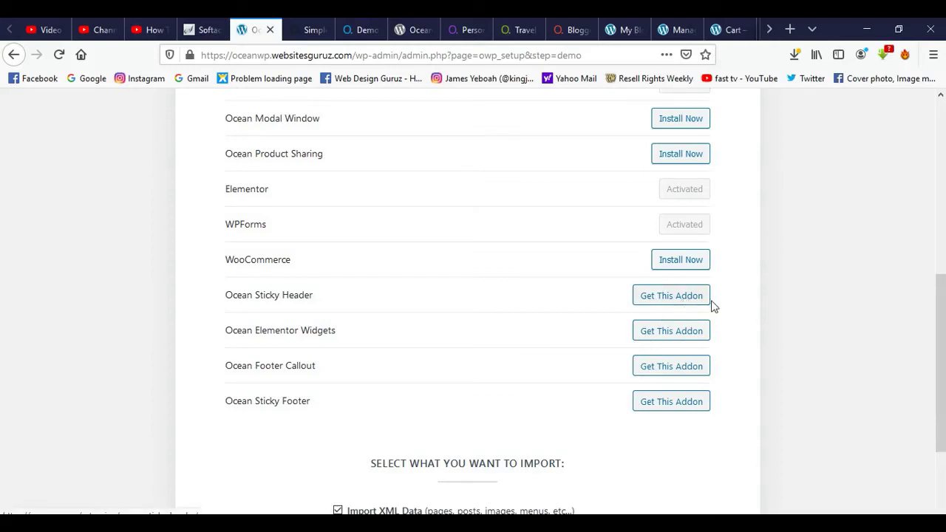
scroll(736, 317, down, 1)
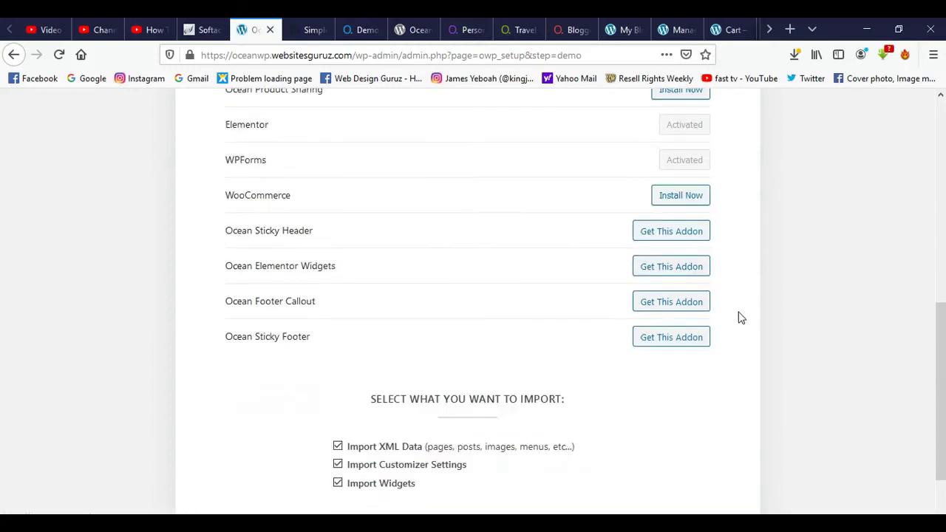
scroll(755, 317, up, 3)
scroll(756, 317, up, 1)
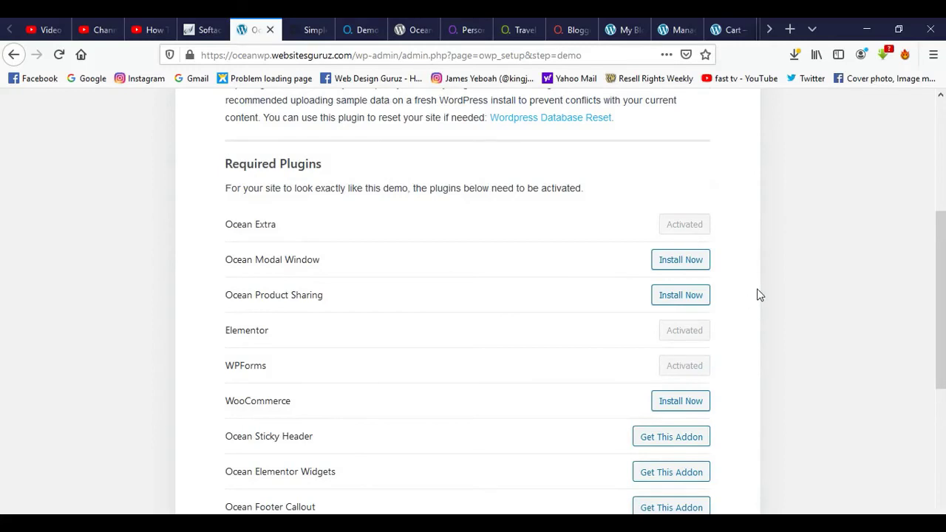
scroll(773, 297, up, 2)
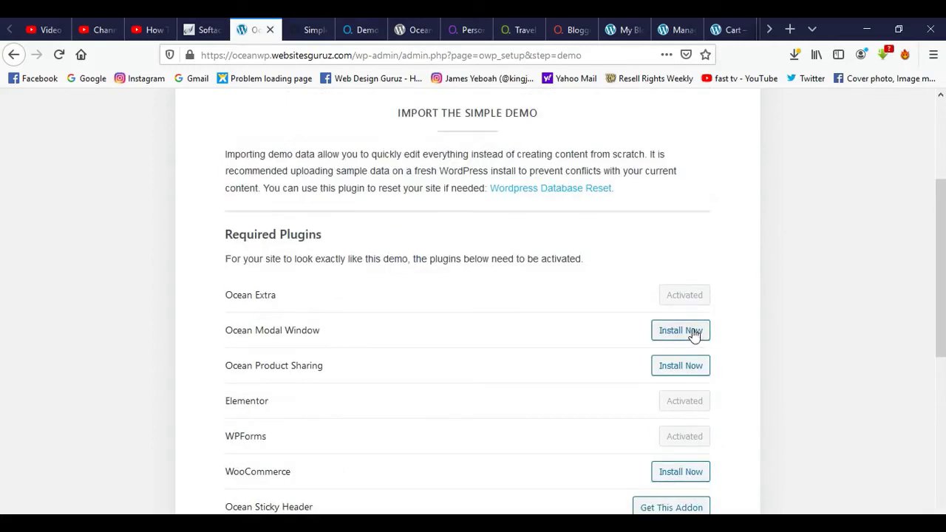
Install Ocean Modal Window, Ocean Product Sharing and WooCommerce, then import the Simple demo content.
click(701, 334)
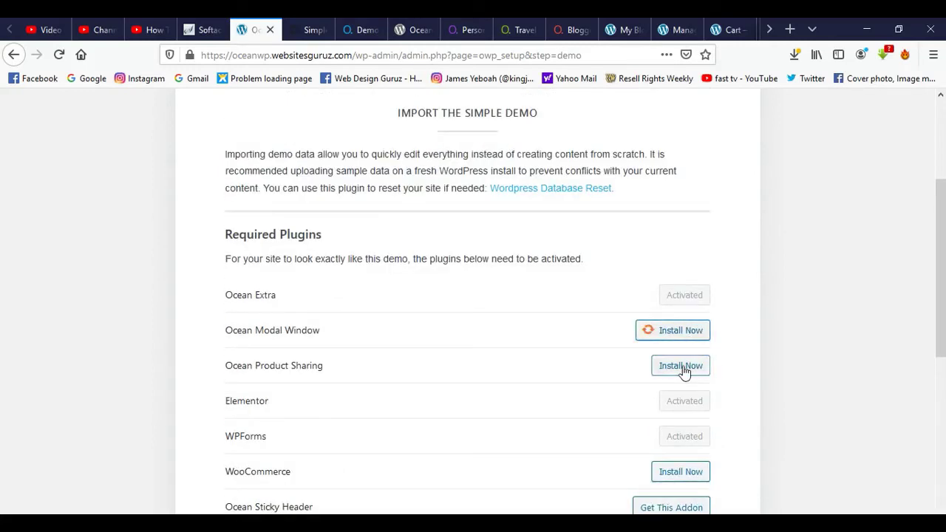
click(686, 369)
scroll(739, 376, down, 2)
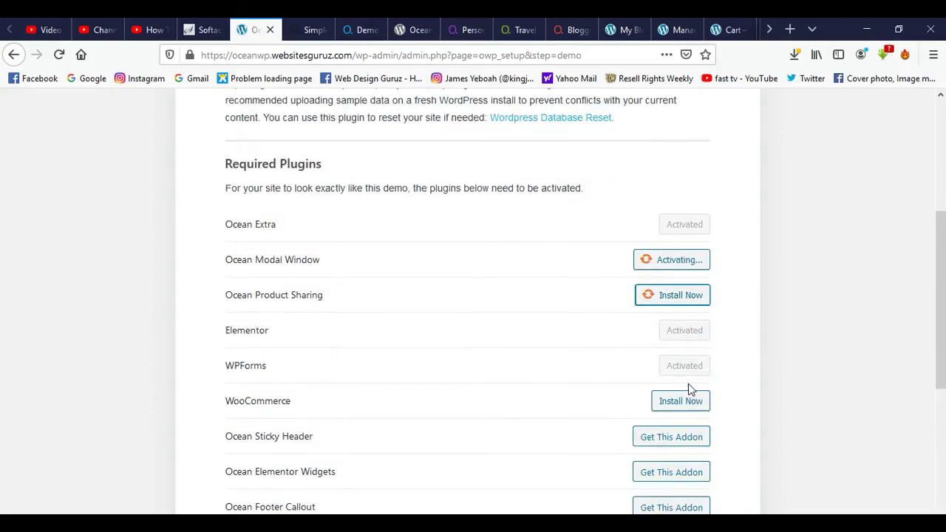
click(669, 404)
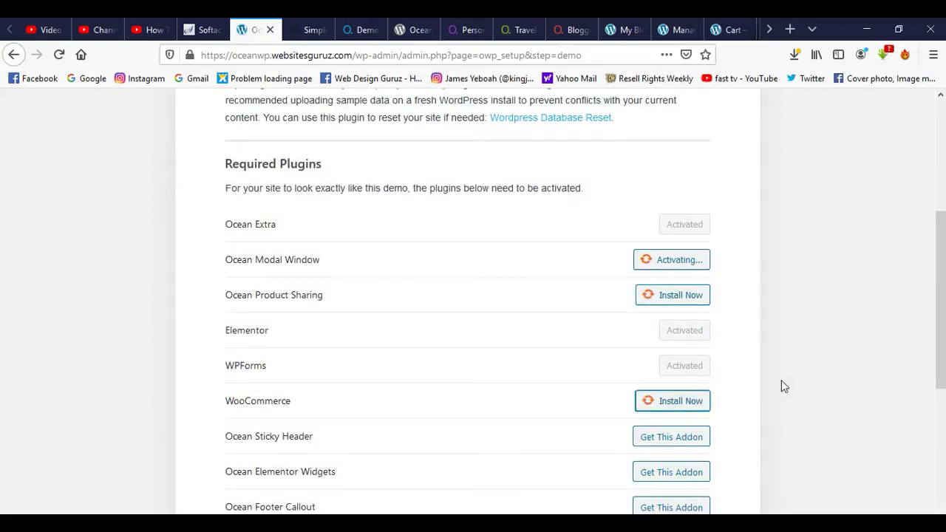
scroll(780, 385, down, 2)
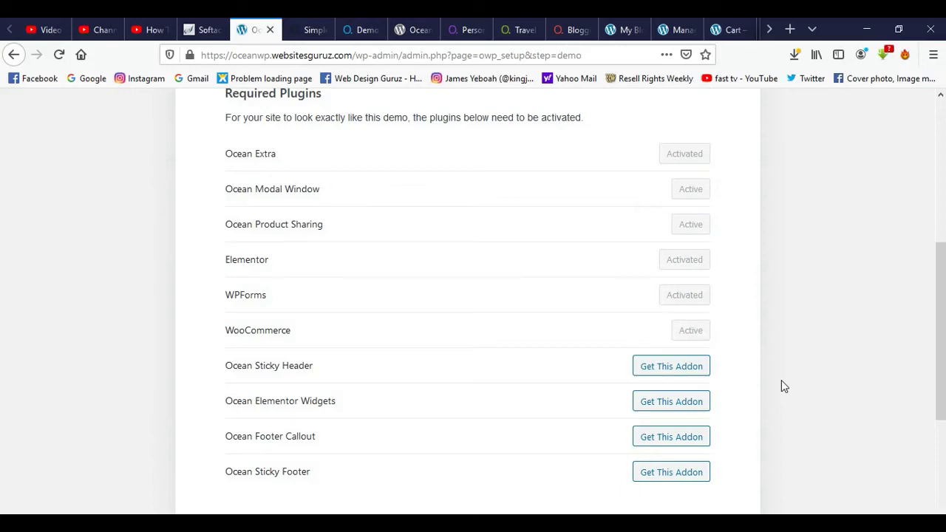
scroll(785, 316, down, 5)
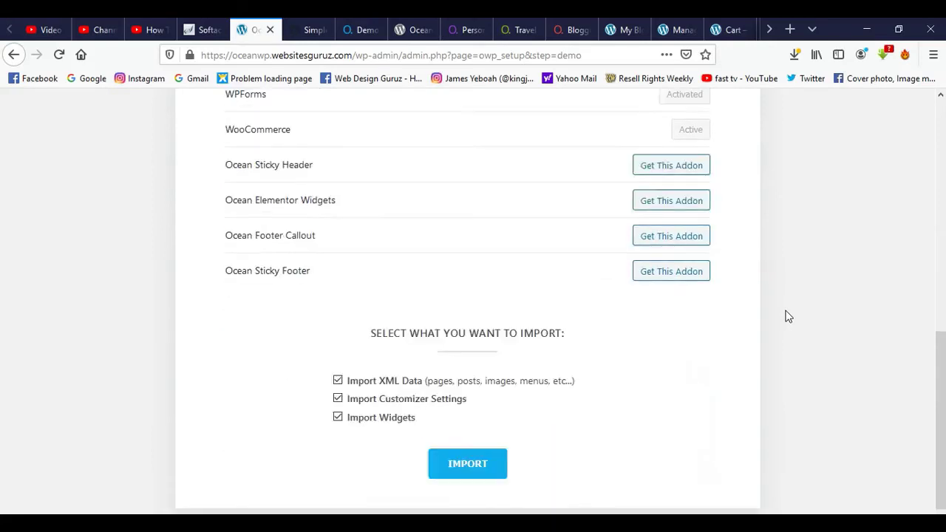
click(465, 465)
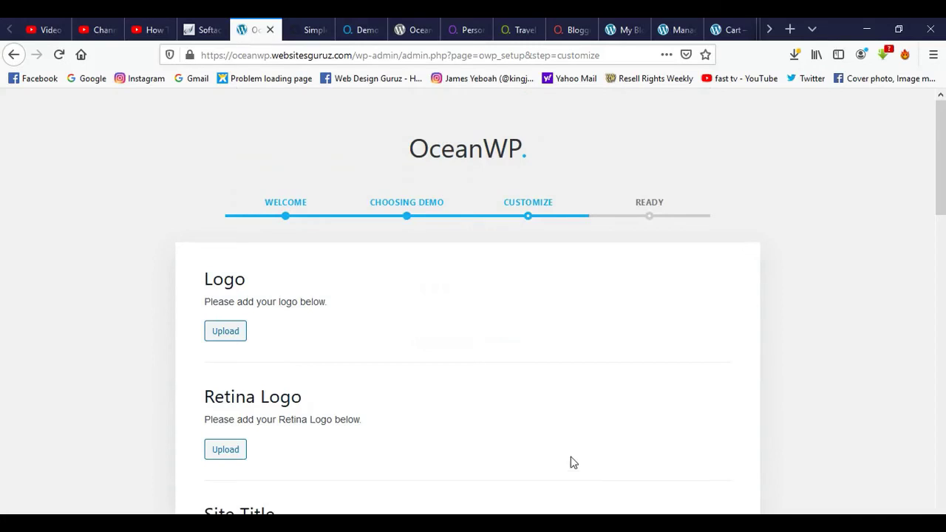
Continue past the logo, site title, tagline and colour options without changing them.
scroll(644, 339, down, 2)
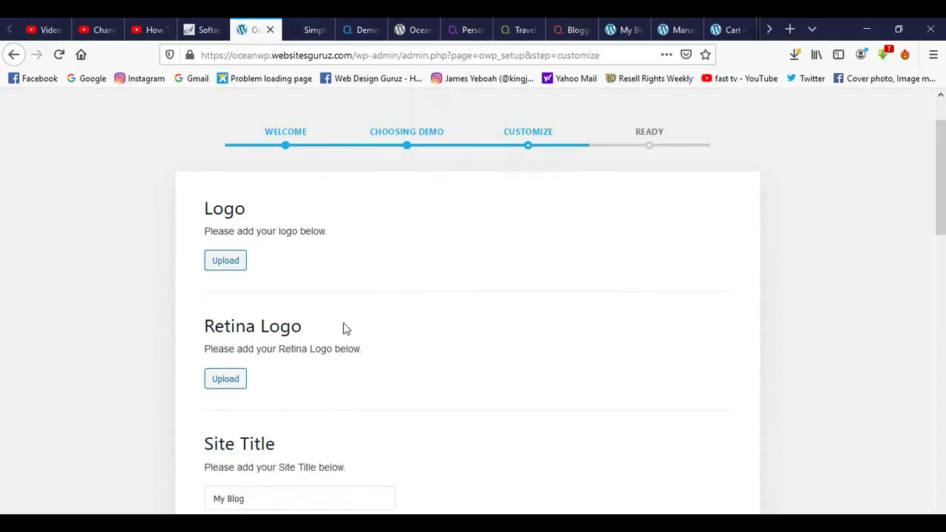
scroll(435, 304, down, 4)
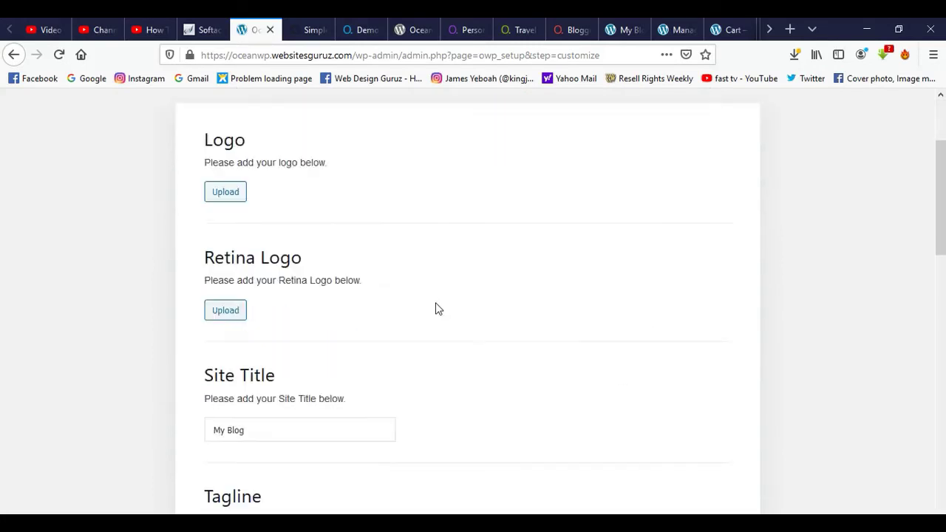
scroll(438, 300, down, 4)
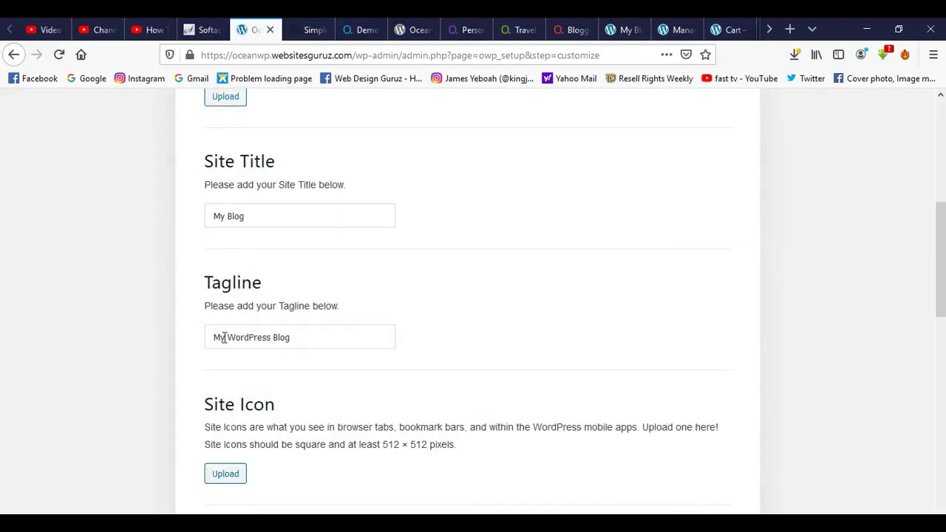
scroll(325, 390, down, 6)
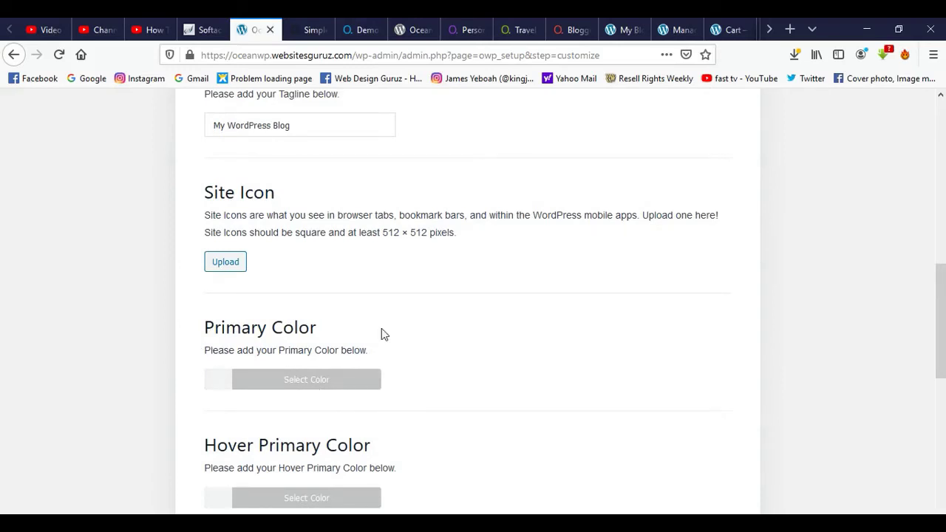
scroll(428, 359, down, 6)
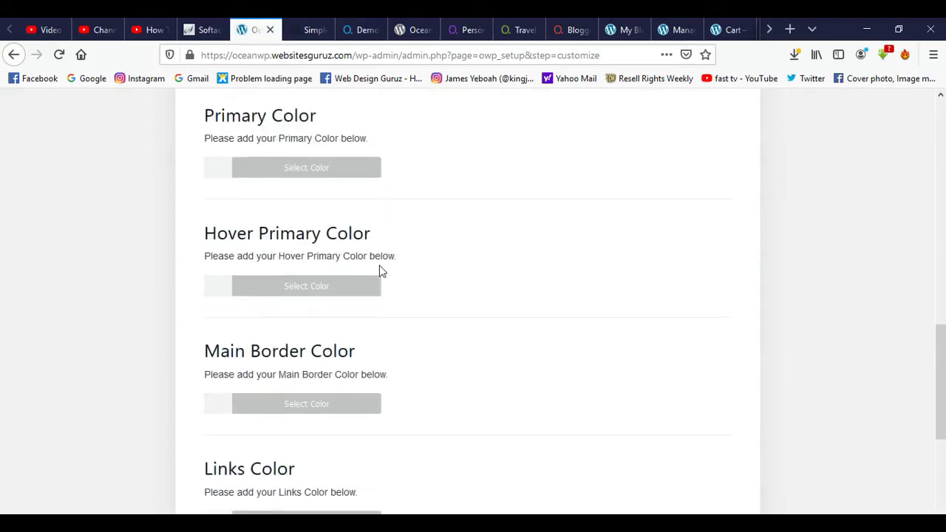
scroll(347, 365, down, 6)
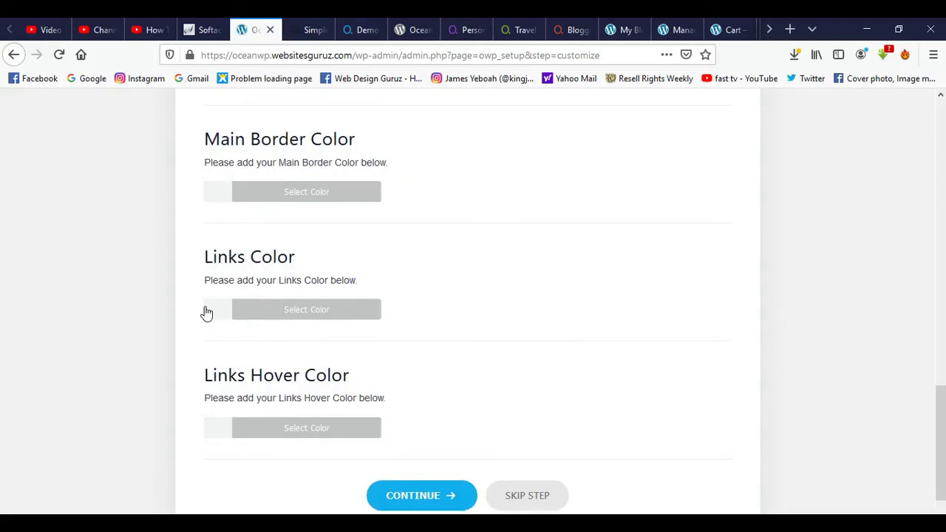
scroll(308, 293, down, 1)
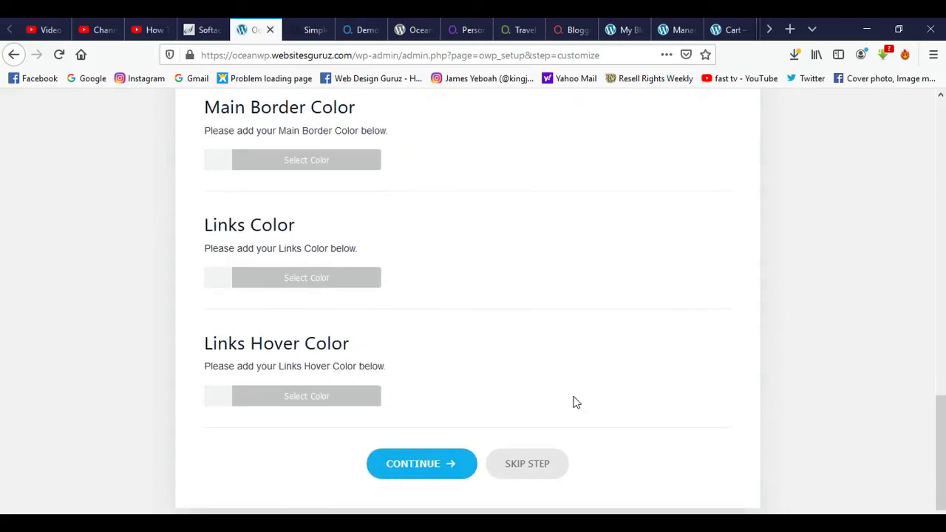
click(419, 470)
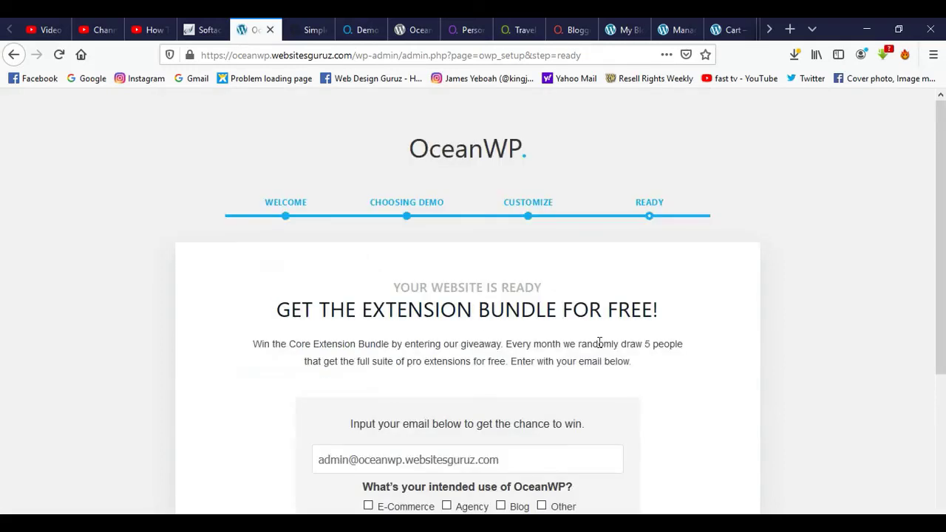
Scroll the Ready page past the giveaway box to the View Your Website button.
scroll(846, 338, down, 3)
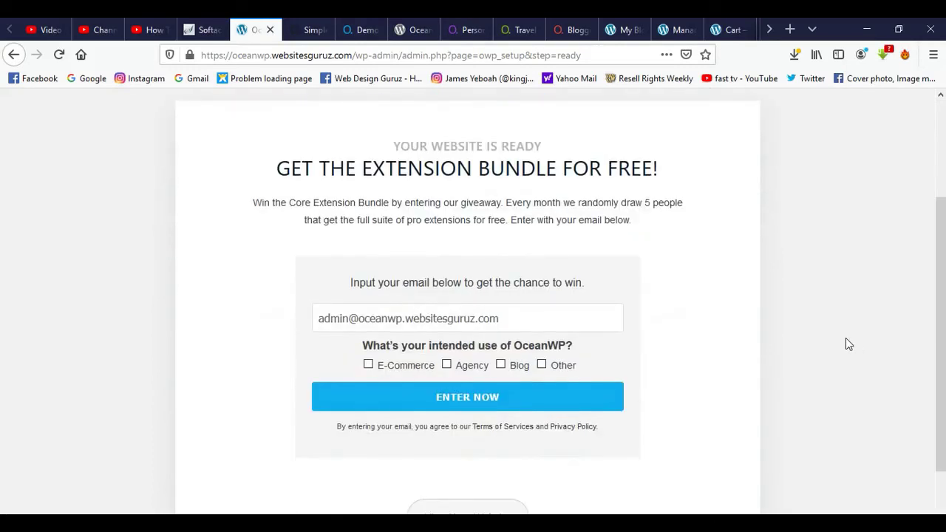
scroll(847, 344, down, 2)
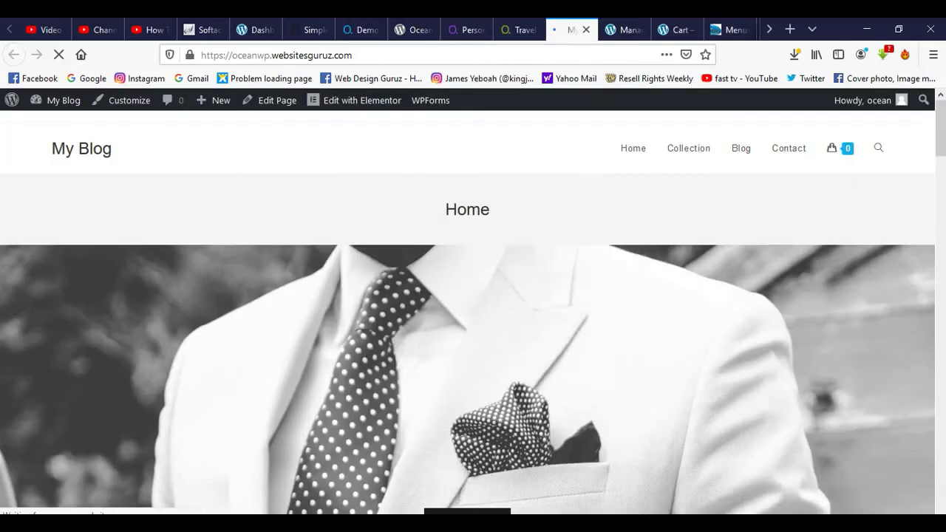
Scroll through the homepage's Featured Products grid and footer widgets, then back to the top.
scroll(467, 303, down, 1)
scroll(467, 303, up, 1)
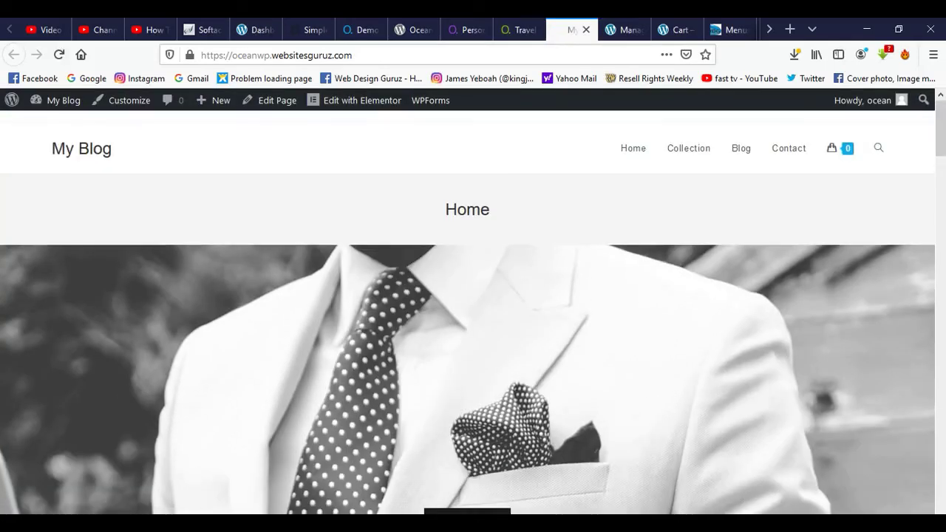
scroll(467, 310, down, 5)
scroll(473, 310, down, 7)
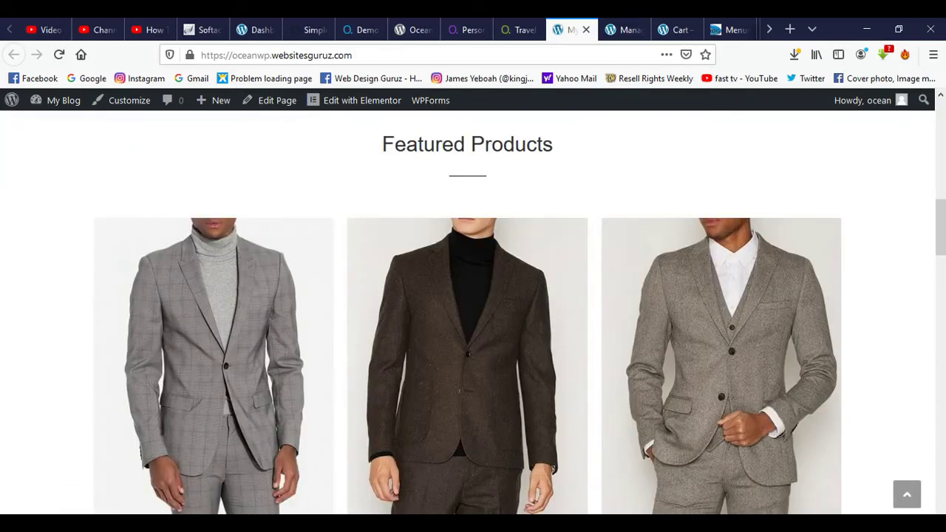
scroll(467, 311, down, 15)
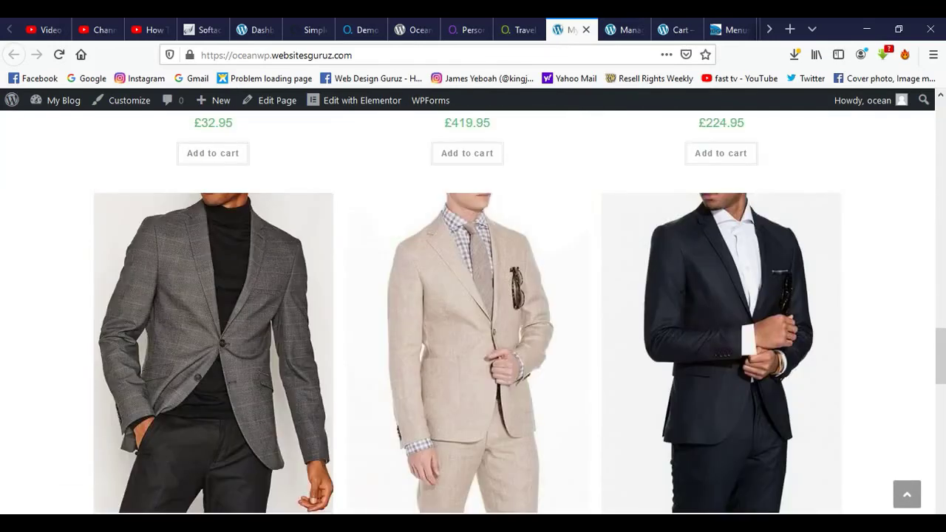
scroll(467, 310, down, 2)
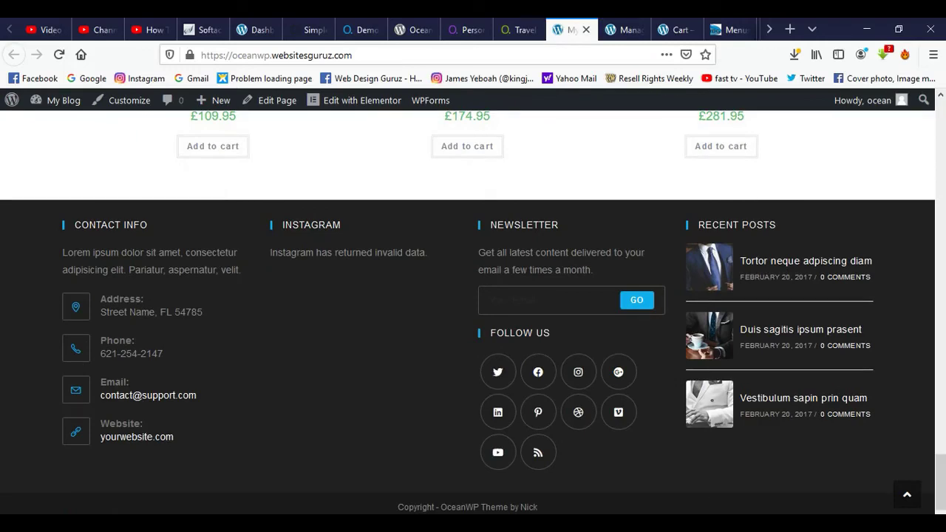
scroll(473, 310, up, 12)
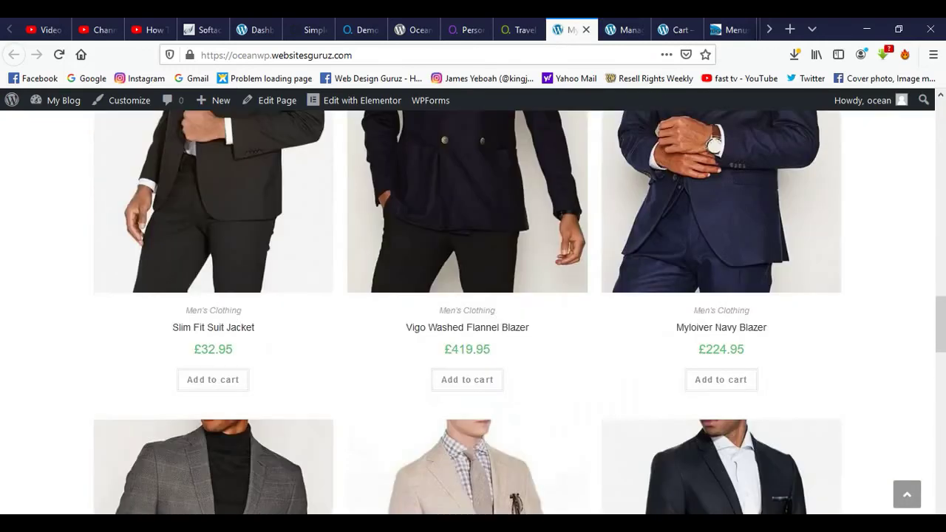
scroll(473, 310, up, 15)
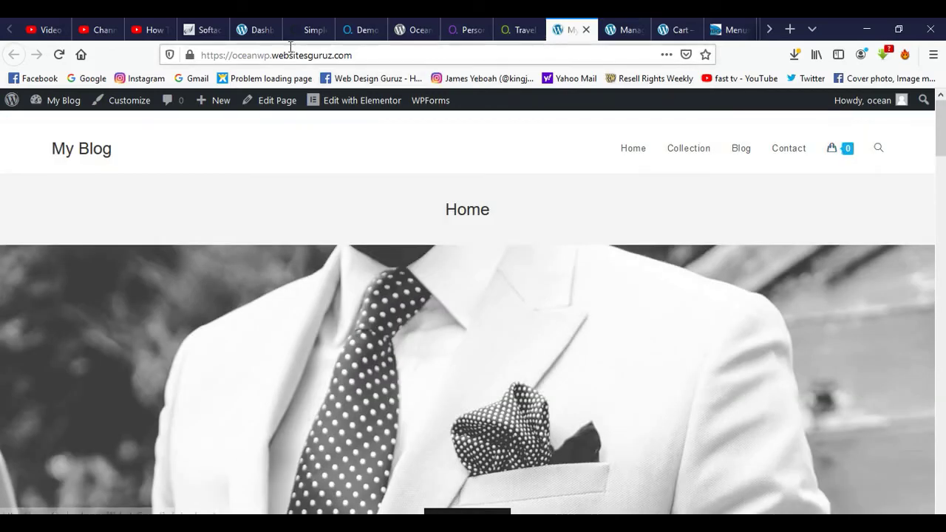
Return to the admin dashboard and launch the Customizer from Appearance.
click(270, 33)
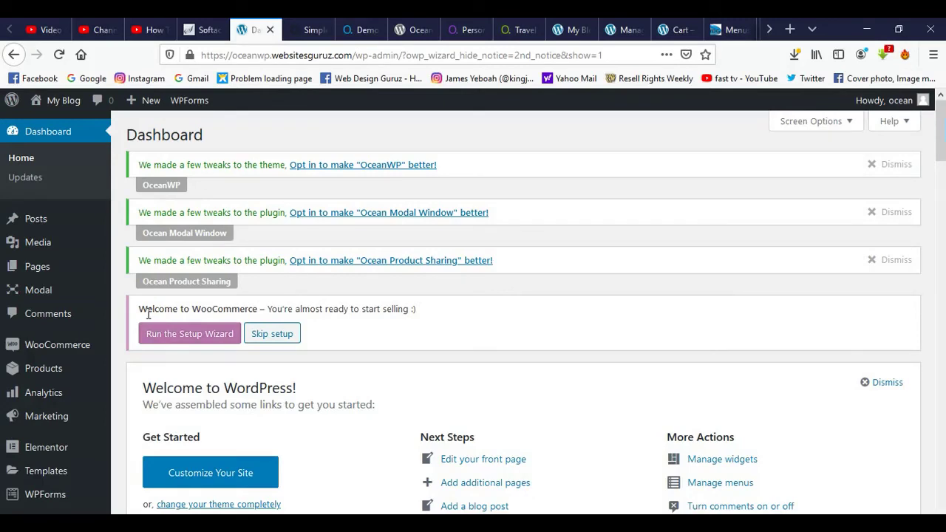
scroll(140, 325, down, 5)
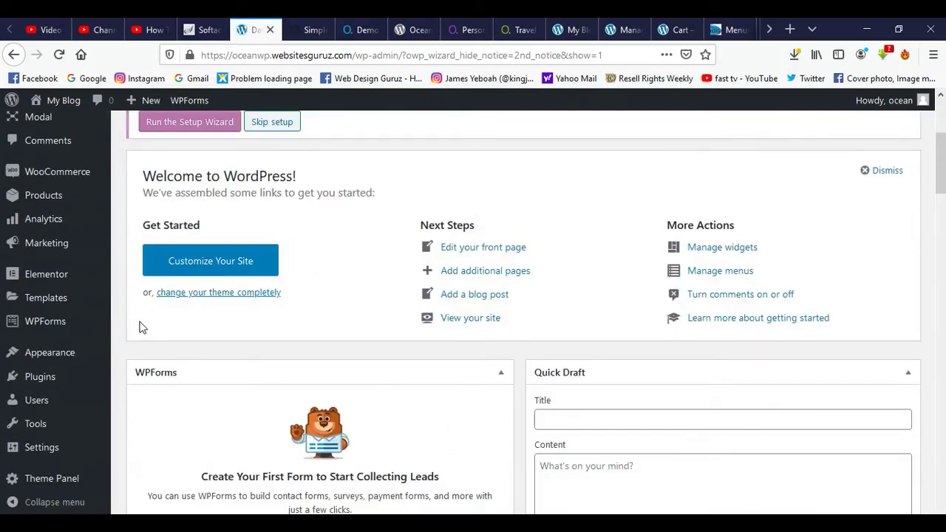
mouse_move(72, 360)
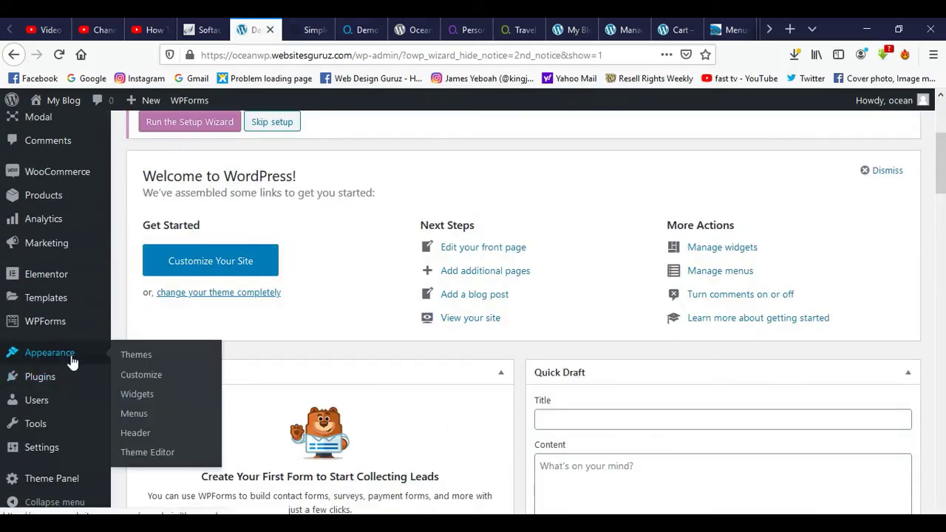
click(136, 375)
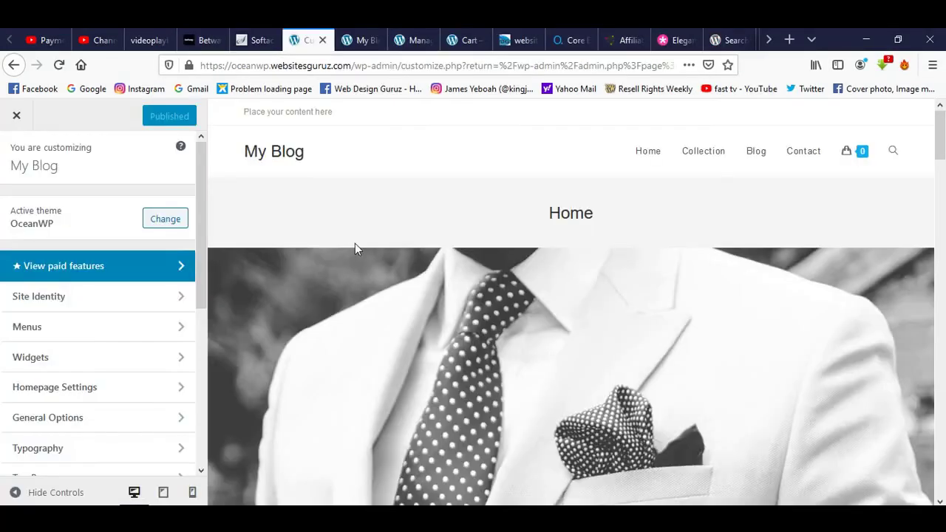
Scroll the Customizer preview, then open Site Identity showing title My Blog.
scroll(375, 209, down, 10)
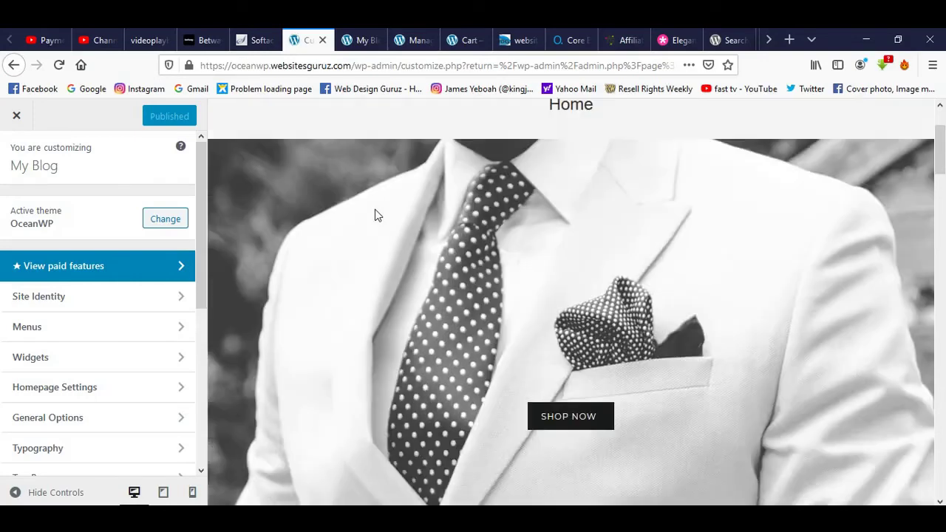
scroll(374, 209, down, 10)
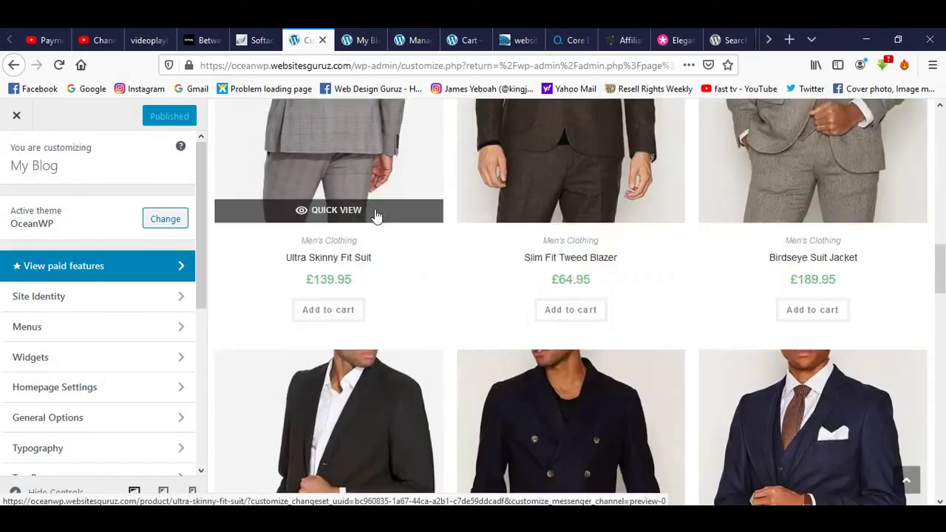
scroll(374, 209, down, 5)
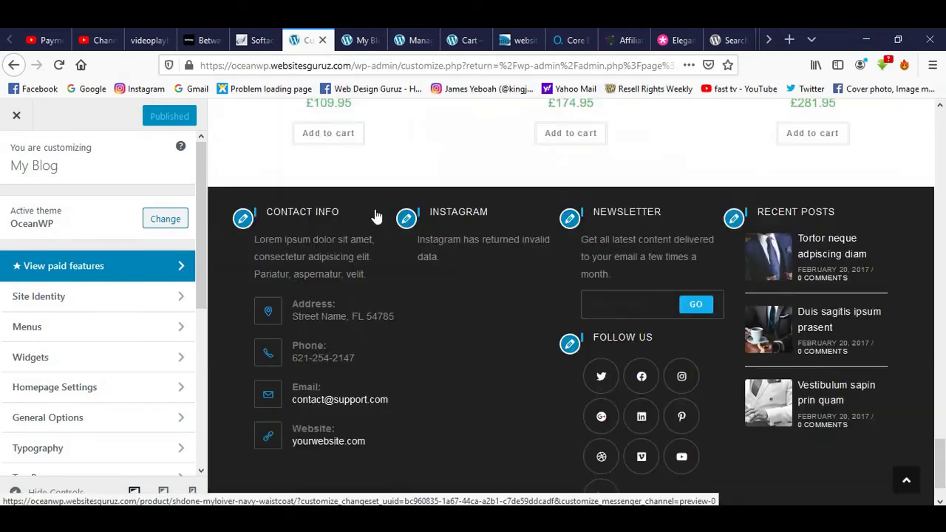
scroll(375, 209, up, 4)
scroll(375, 211, up, 10)
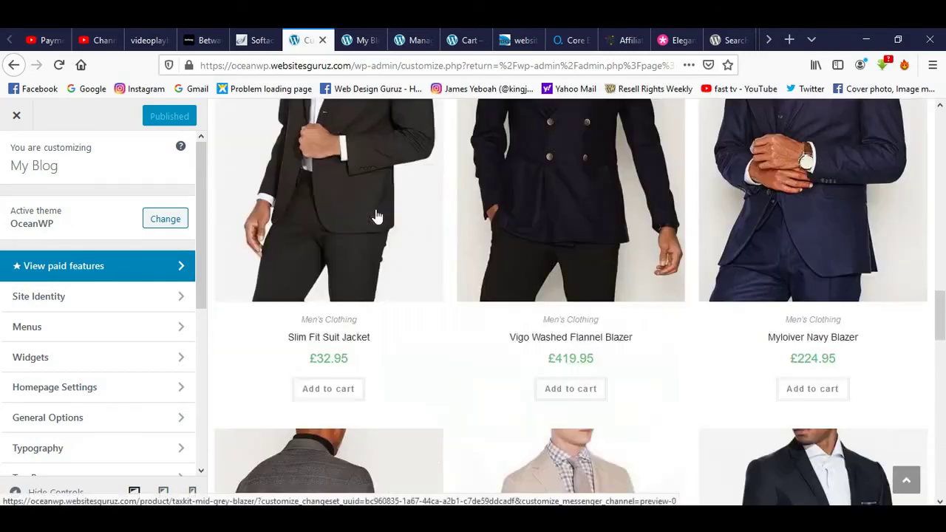
scroll(375, 211, up, 5)
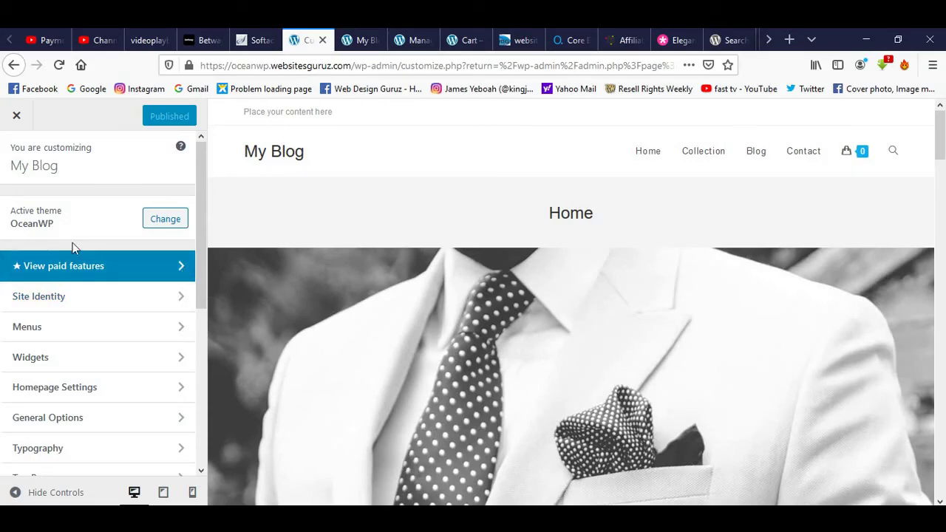
click(164, 300)
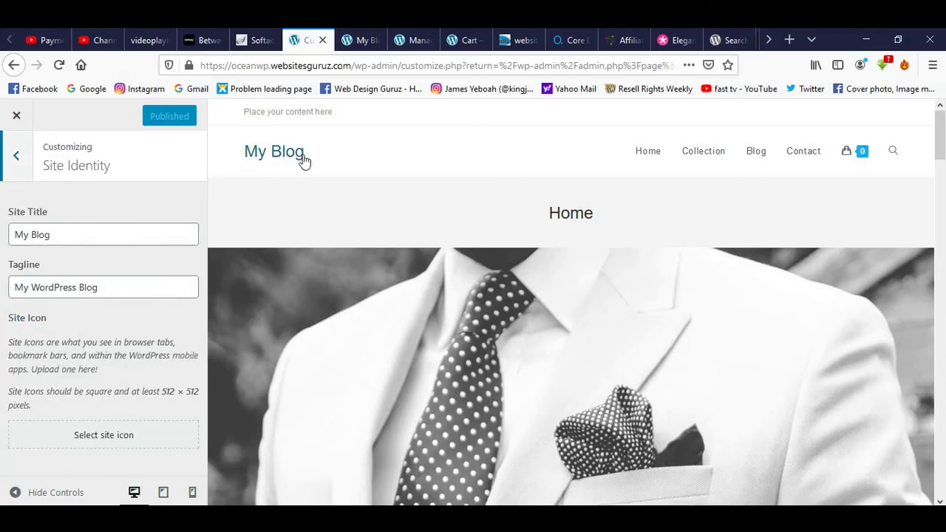
Replace the Site Title with 'My Coat shop', correcting the 'Dhop' typo, and return to Site Identity.
click(79, 234)
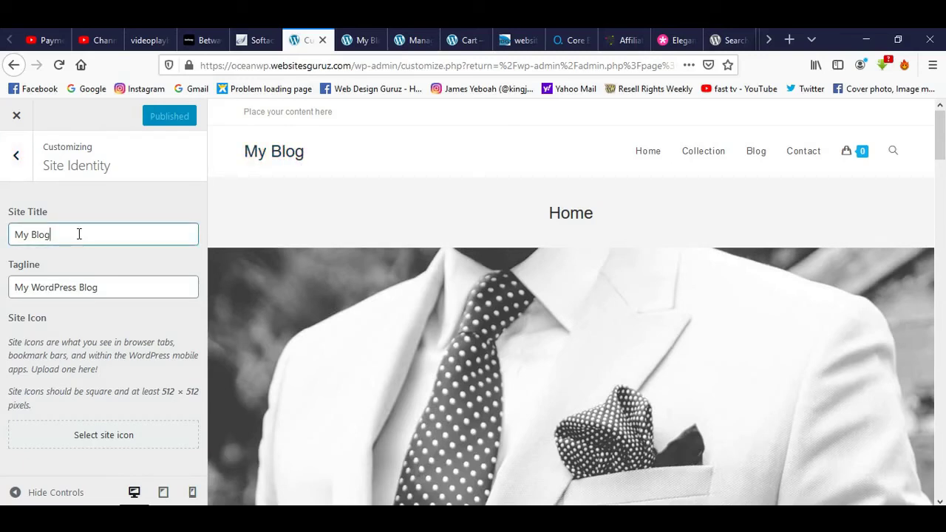
key(BackSpace)
key(BackSpace)
key(BackSpace)
key(BackSpace)
key(BackSpace)
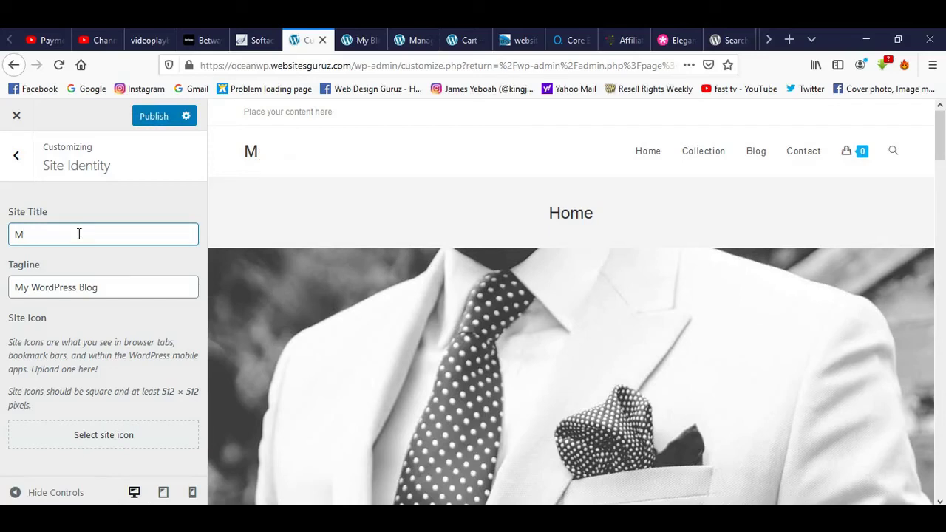
key(BackSpace)
text(My Coat)
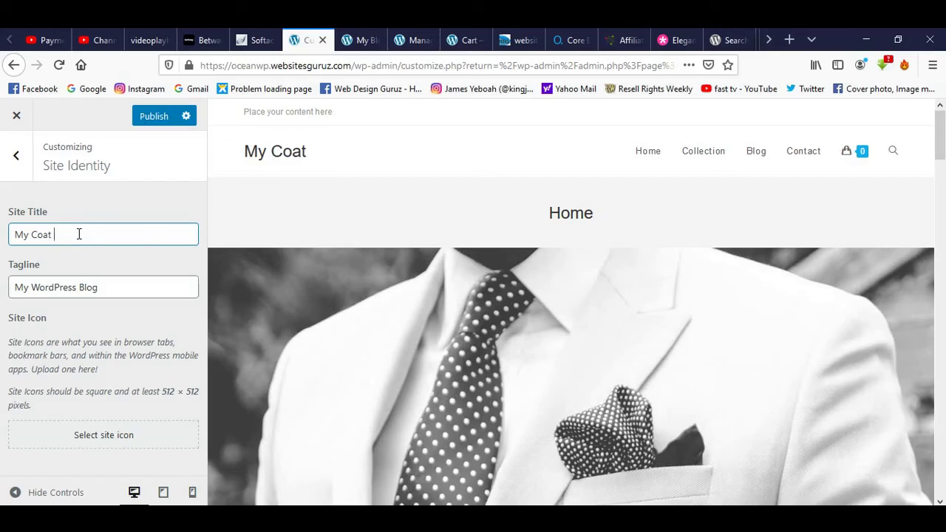
text( Dhop)
click(60, 234)
key(BackSpace)
text(s)
click(17, 159)
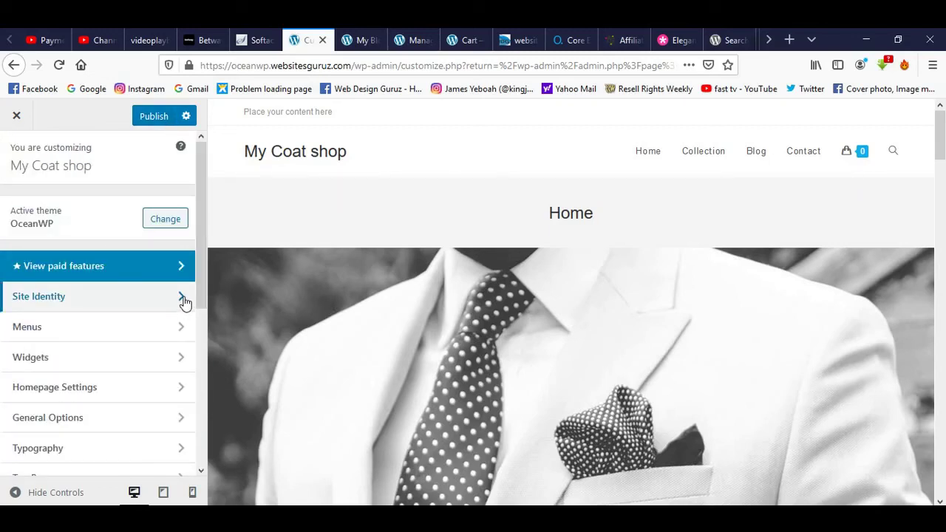
click(184, 300)
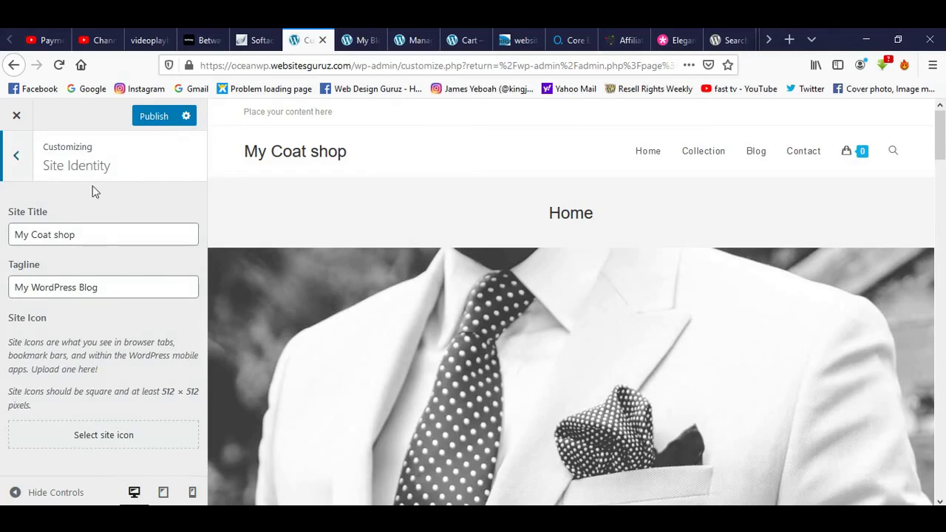
Open Menus and the Main Menu, glance at the live site, then return to the Menus list.
click(16, 155)
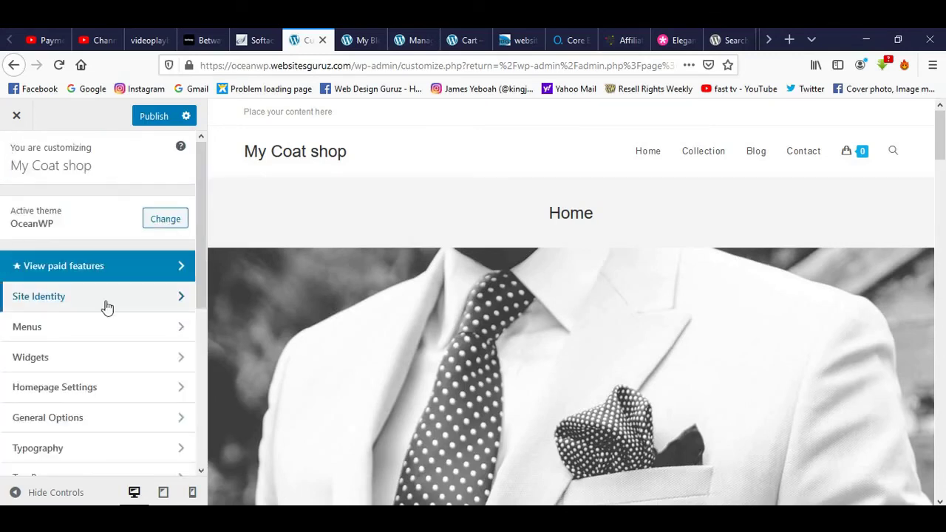
click(178, 328)
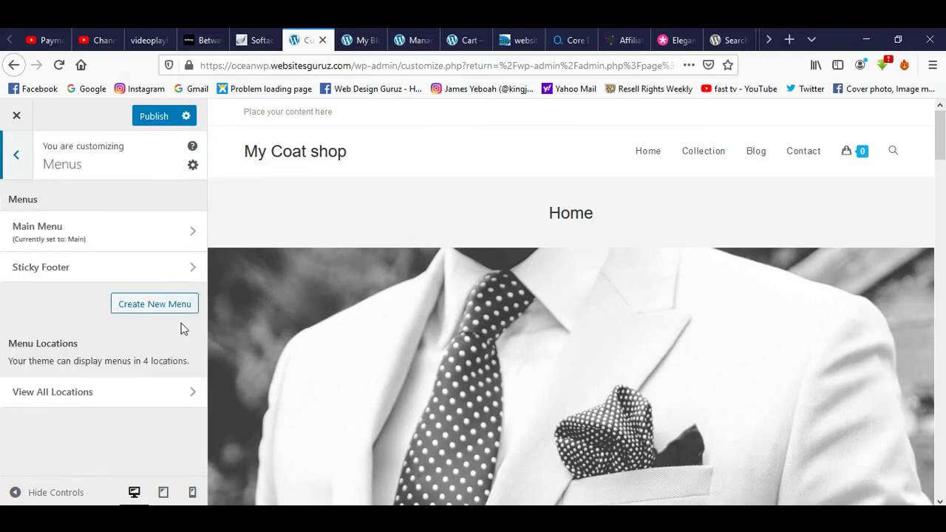
click(192, 233)
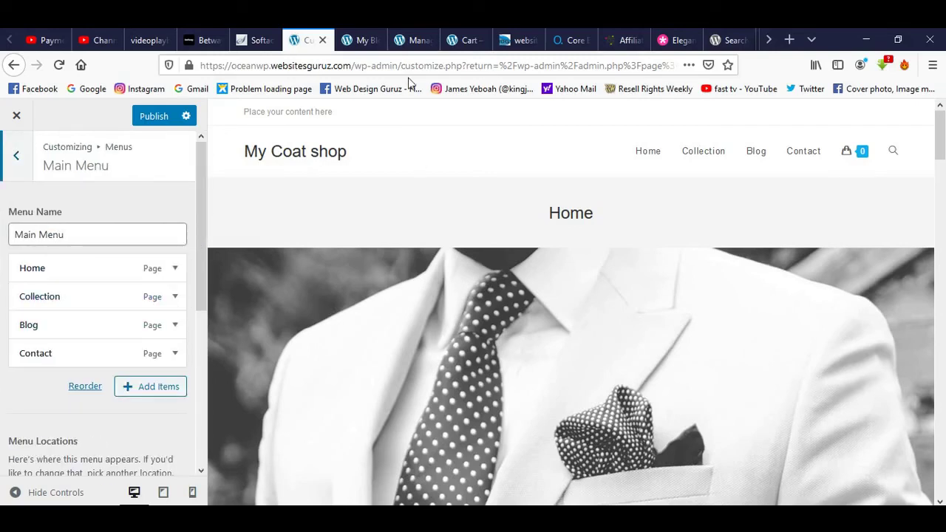
click(362, 40)
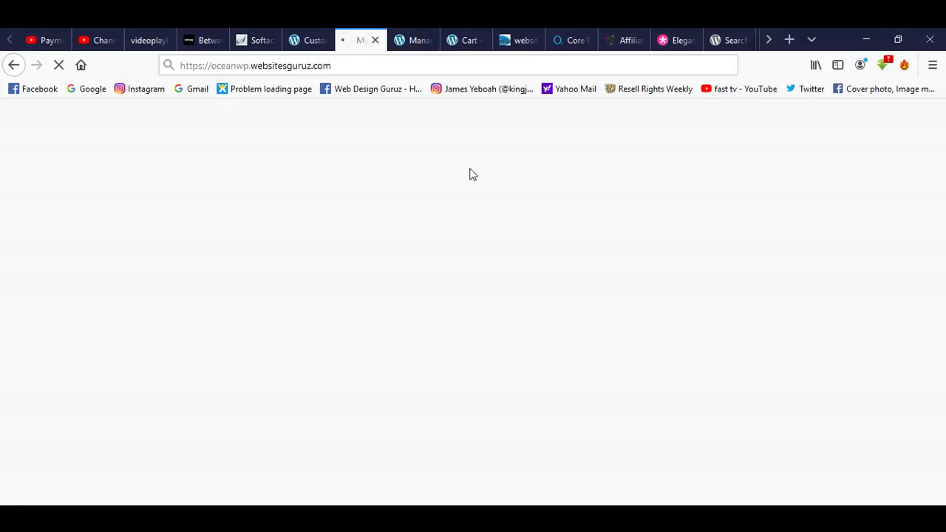
click(308, 40)
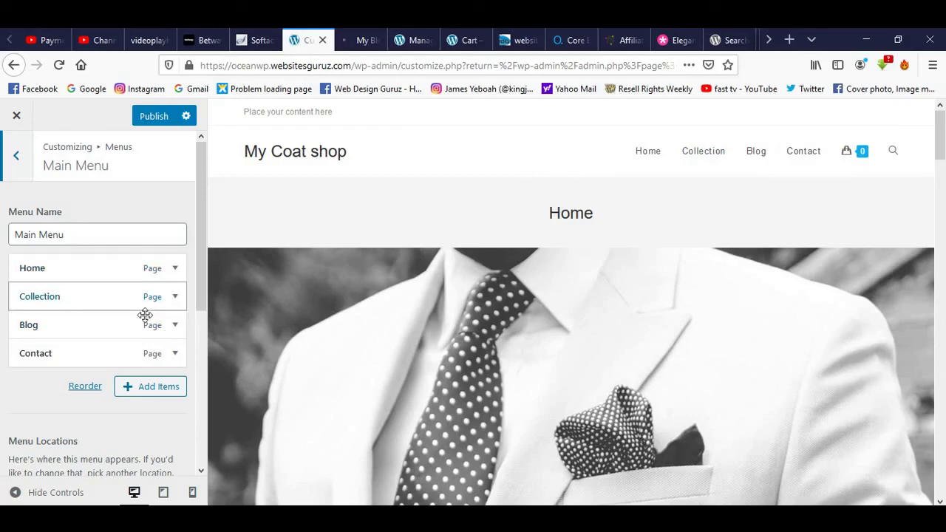
click(16, 157)
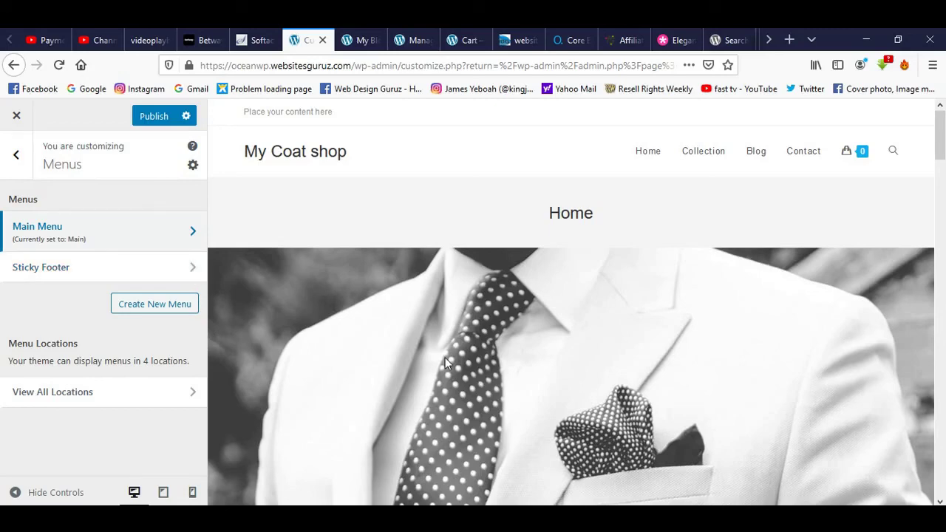
Check Homepage Settings shows a static Home page with Blog as posts page, then go back.
scroll(450, 356, down, 15)
scroll(455, 355, down, 6)
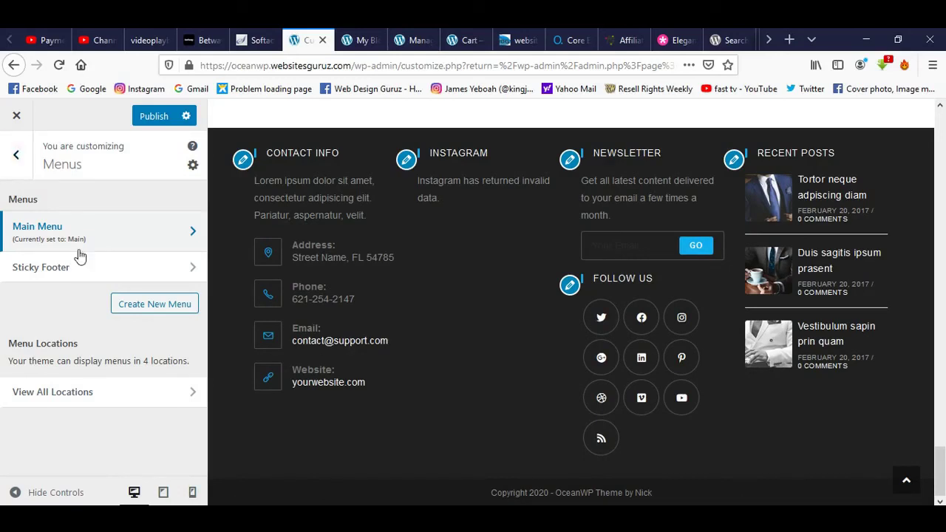
click(16, 157)
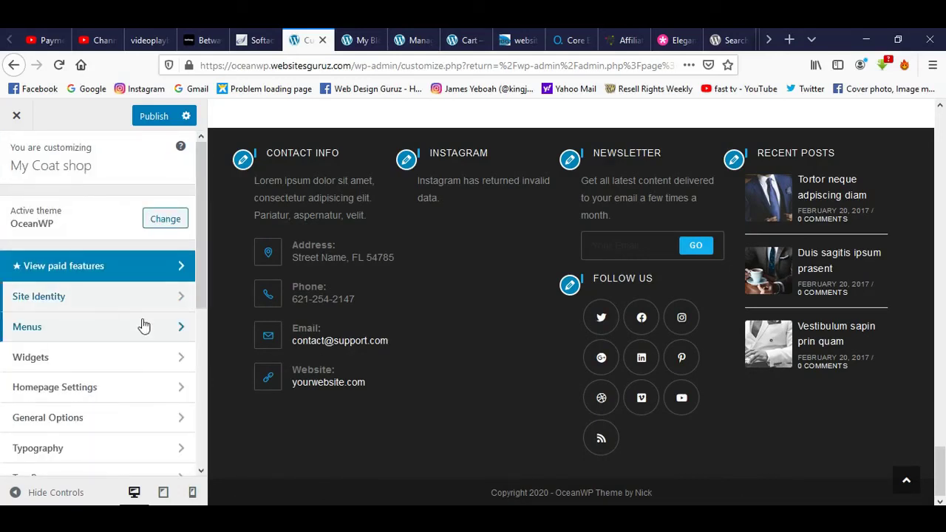
click(175, 387)
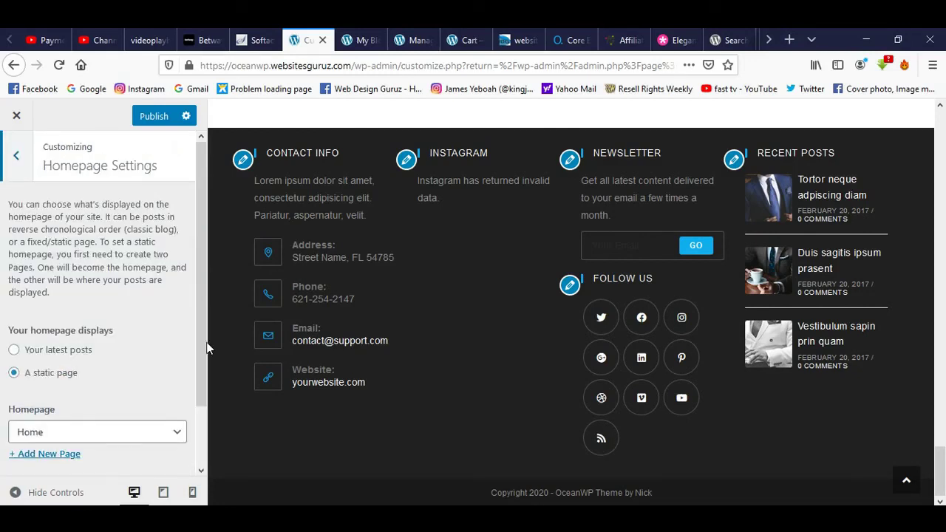
scroll(199, 339, down, 2)
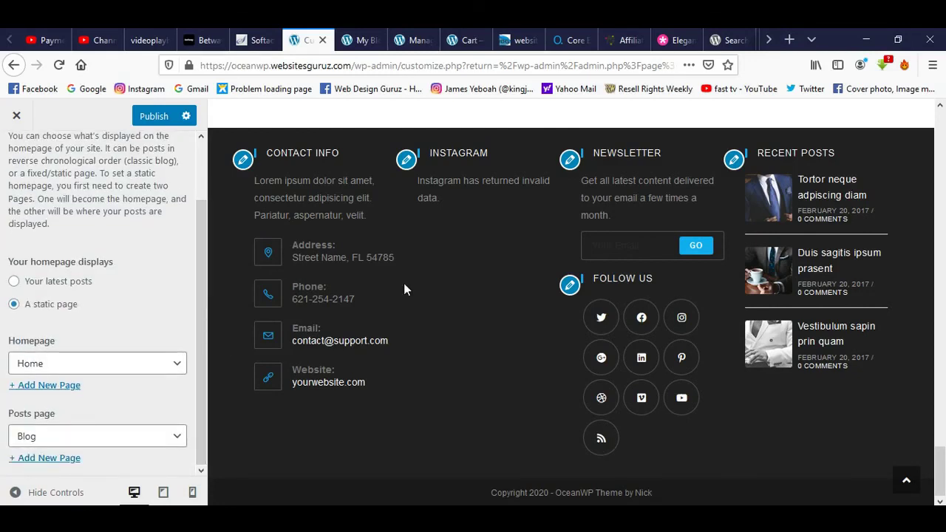
scroll(195, 251, up, 2)
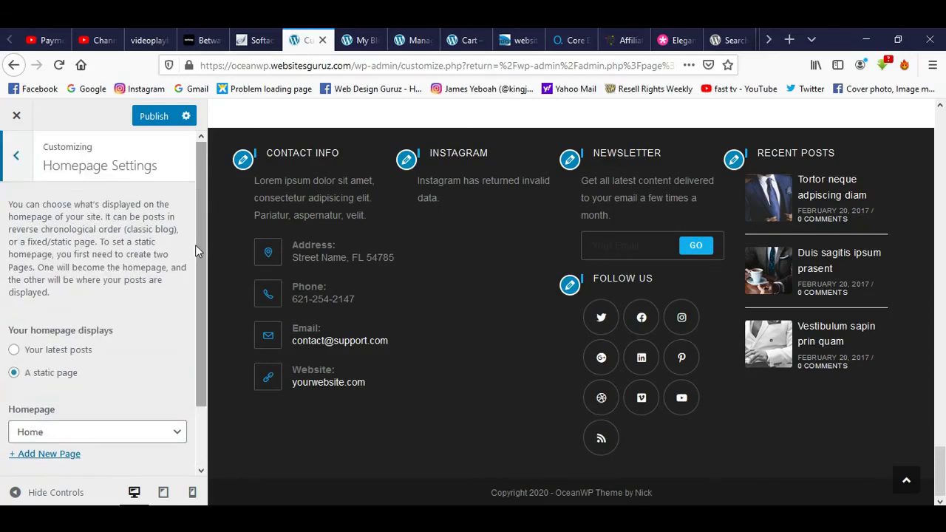
click(10, 155)
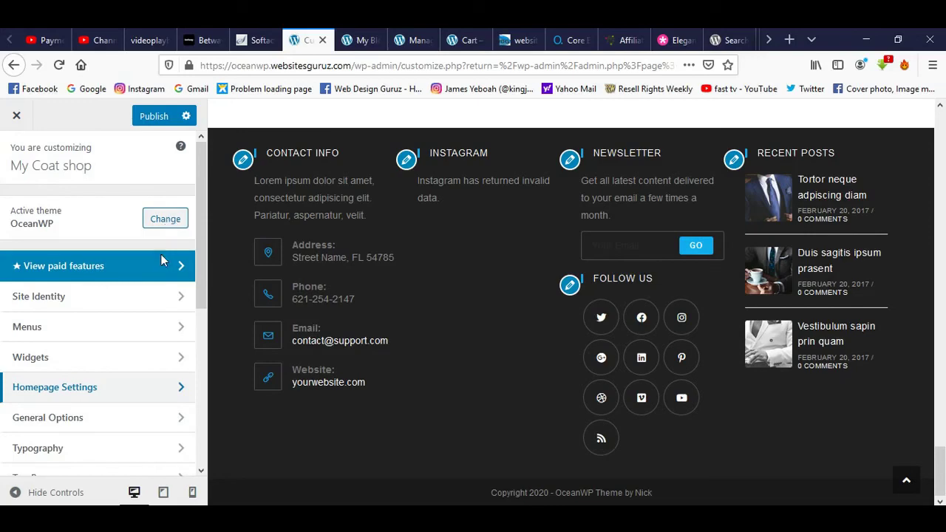
scroll(235, 261, up, 15)
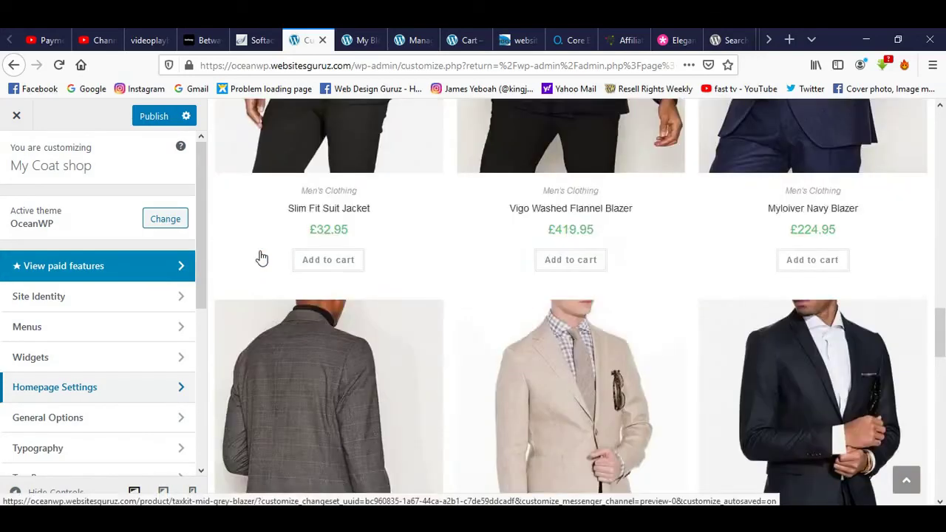
scroll(265, 231, up, 5)
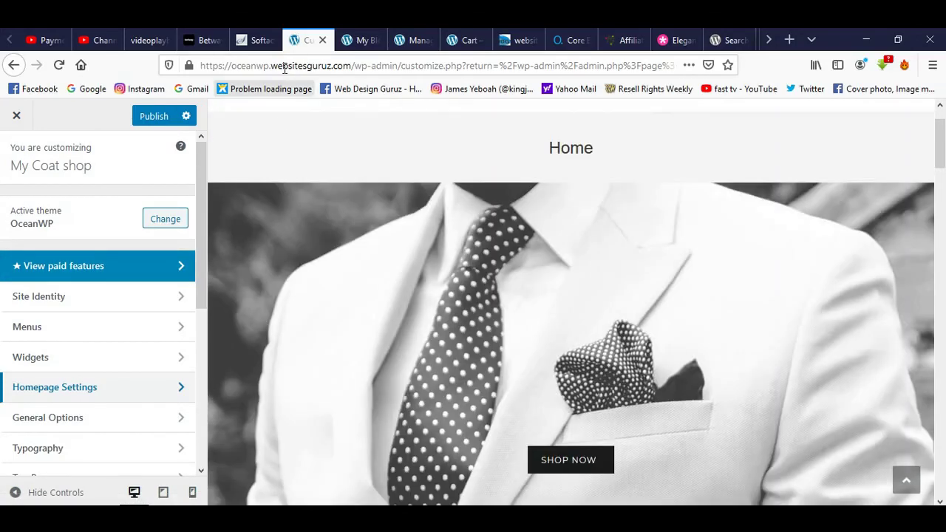
click(351, 38)
scroll(526, 319, down, 12)
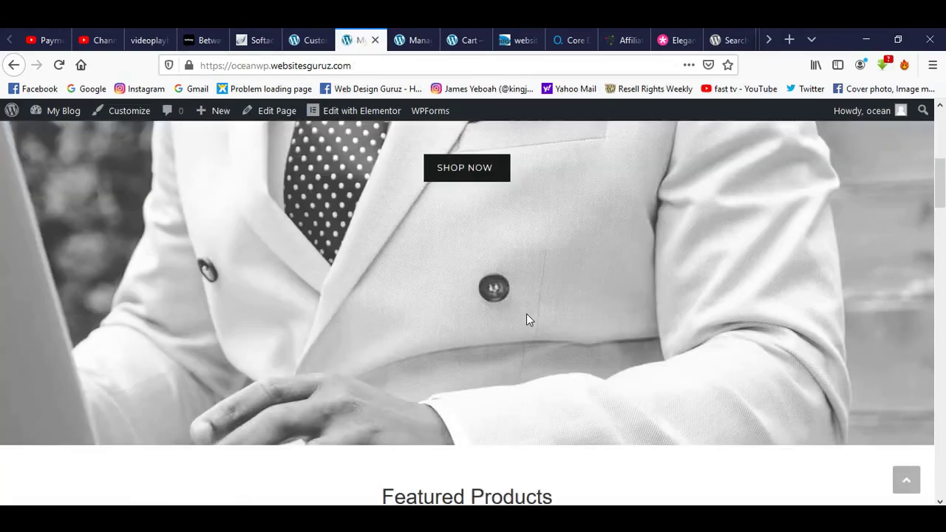
scroll(528, 319, down, 13)
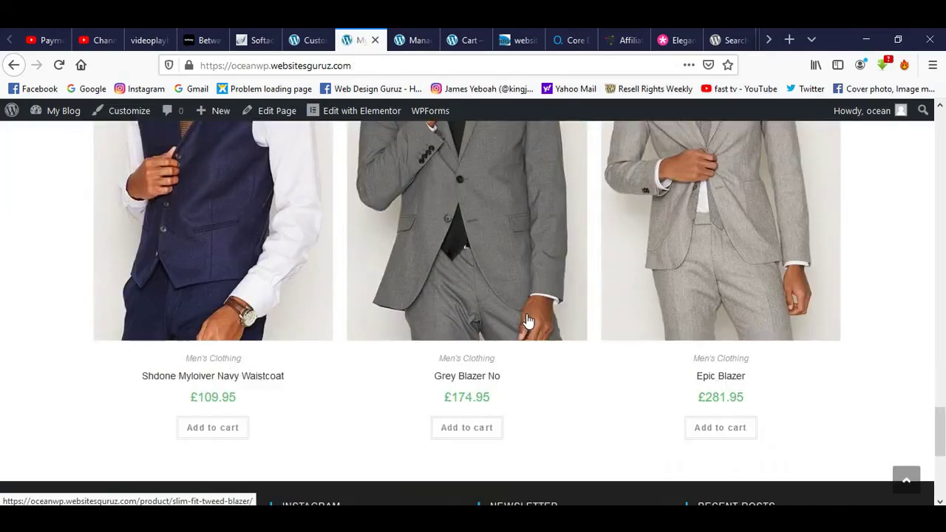
scroll(528, 314, up, 3)
scroll(528, 314, up, 20)
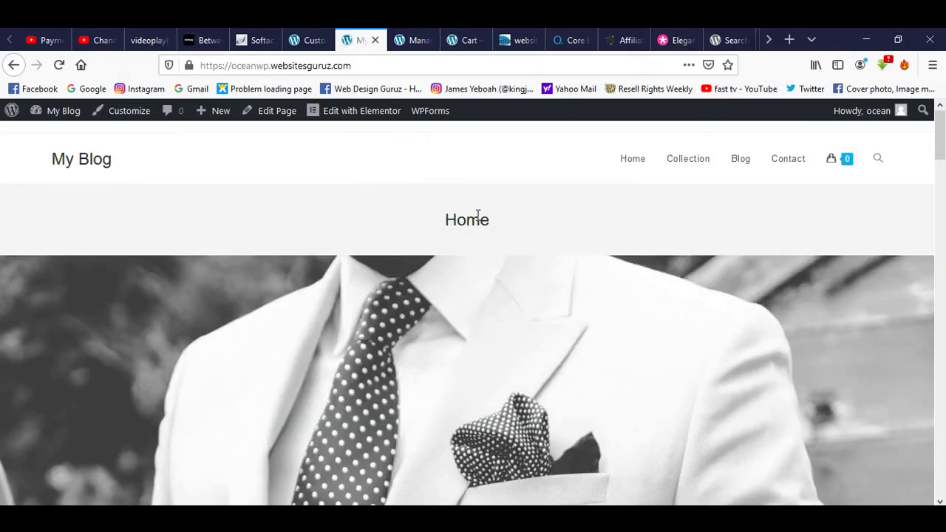
mouse_move(427, 113)
click(309, 42)
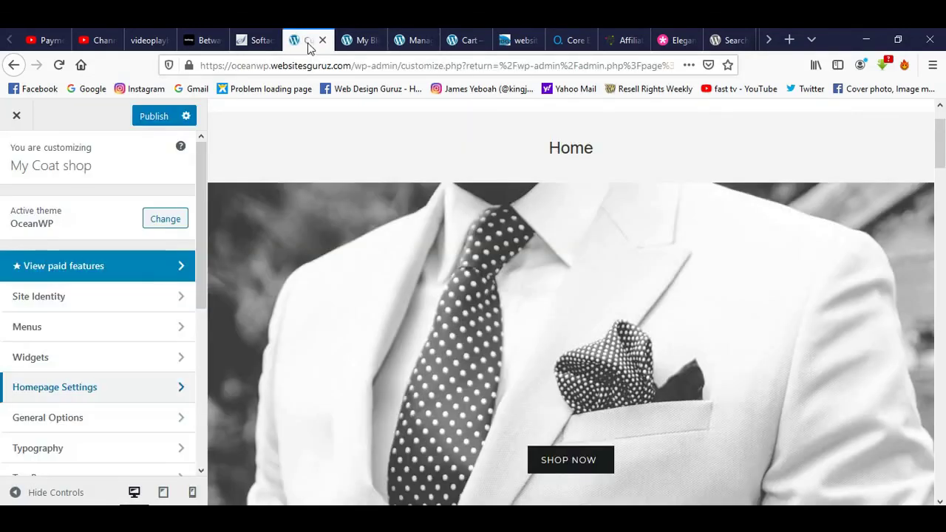